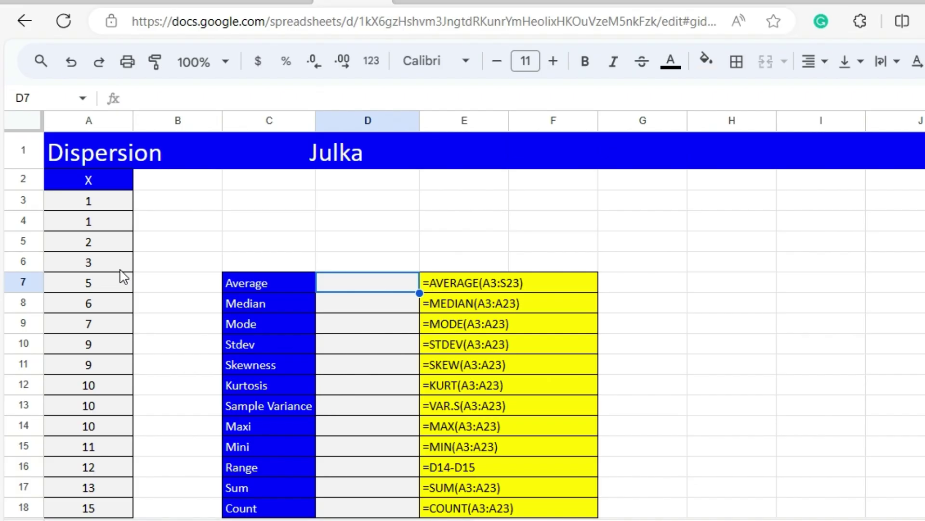
Enter =AVERAGE(A3:A23) in D7, giving 10
scroll(124, 276, down, 1)
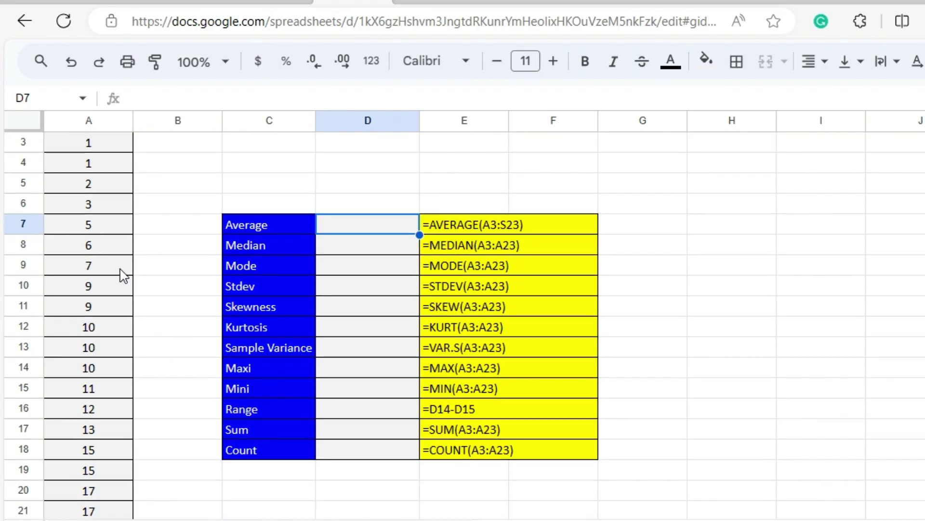
scroll(124, 276, down, 2)
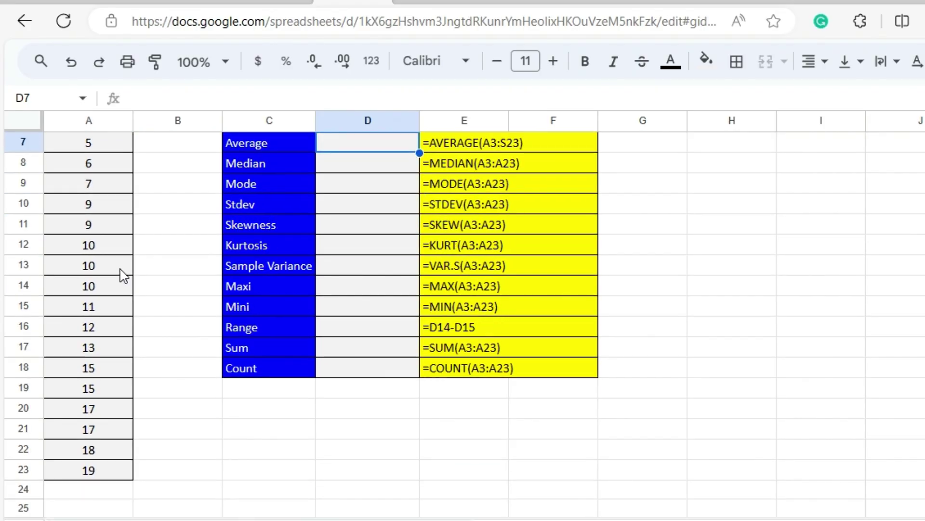
scroll(124, 275, up, 3)
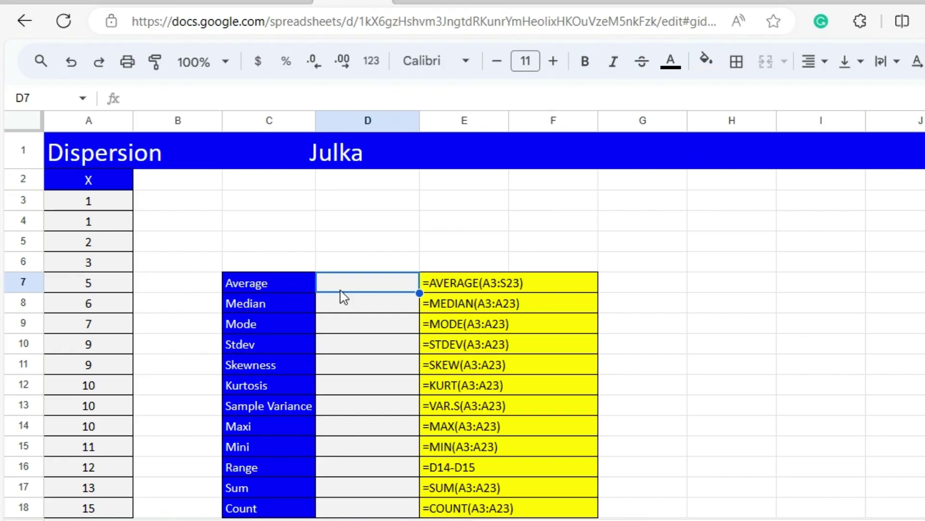
text(=A)
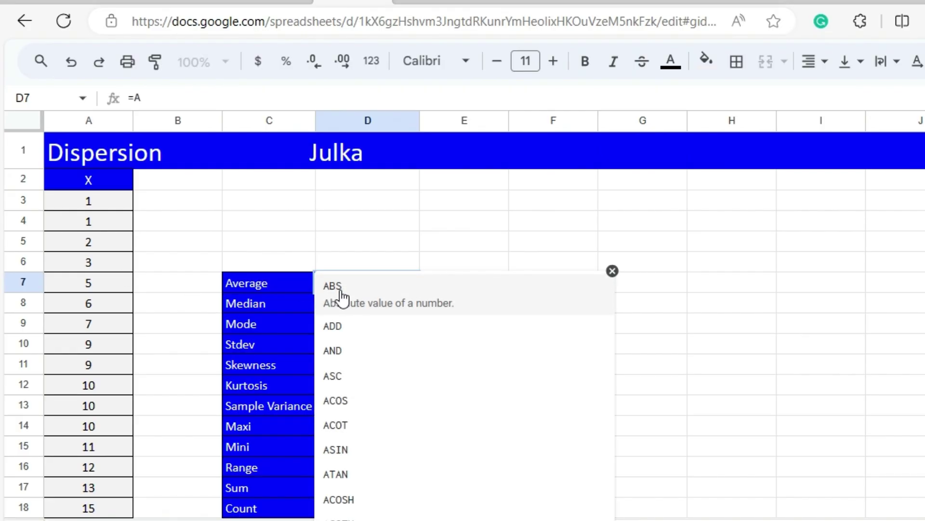
text(V)
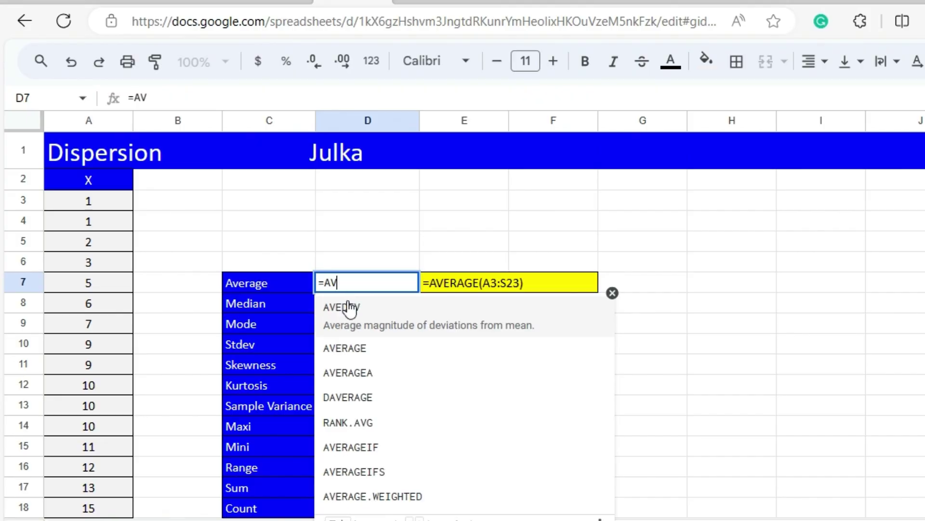
click(355, 343)
click(355, 351)
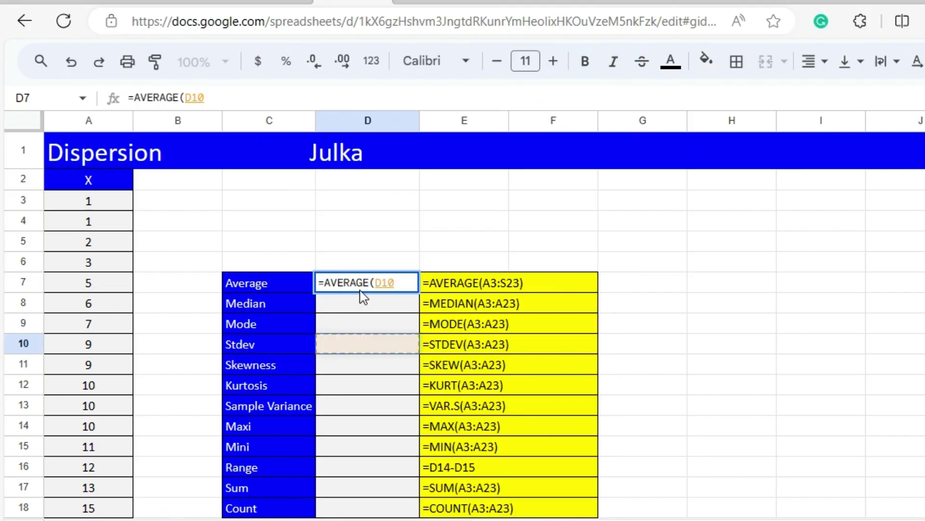
click(82, 213)
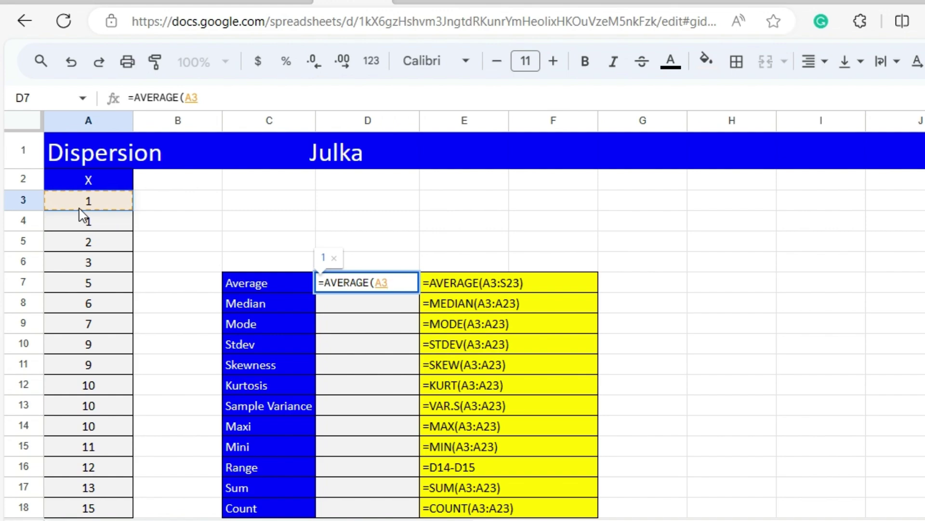
key(ctrl+shift+Down)
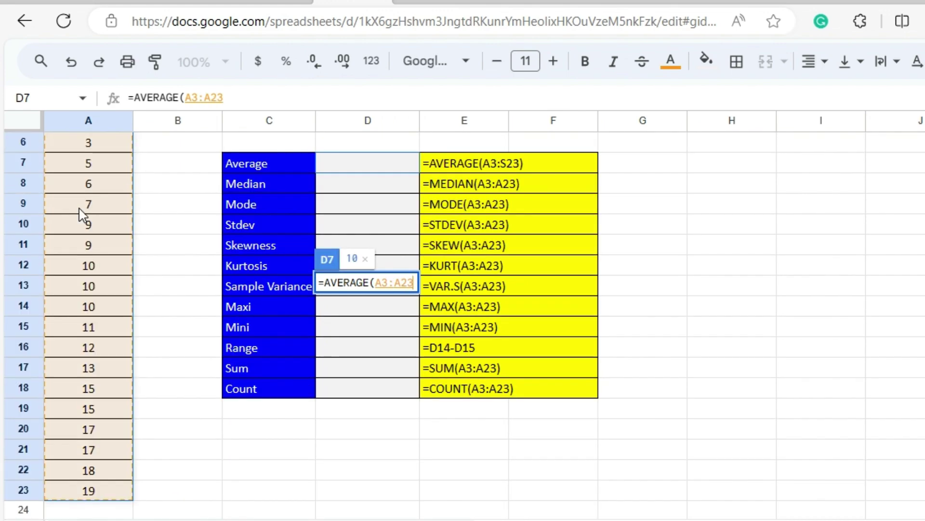
key(Return)
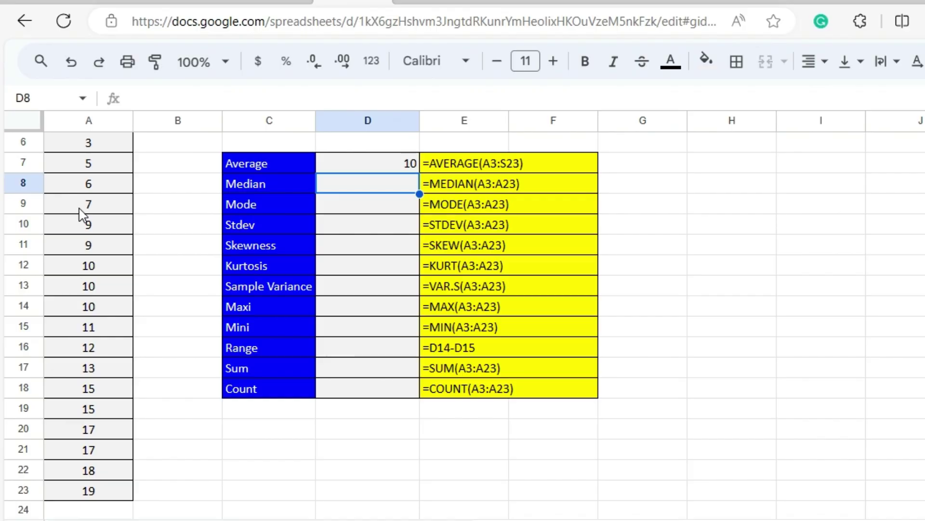
Enter =MEDIAN(A3:A23) in D8, giving 10
text(=ME)
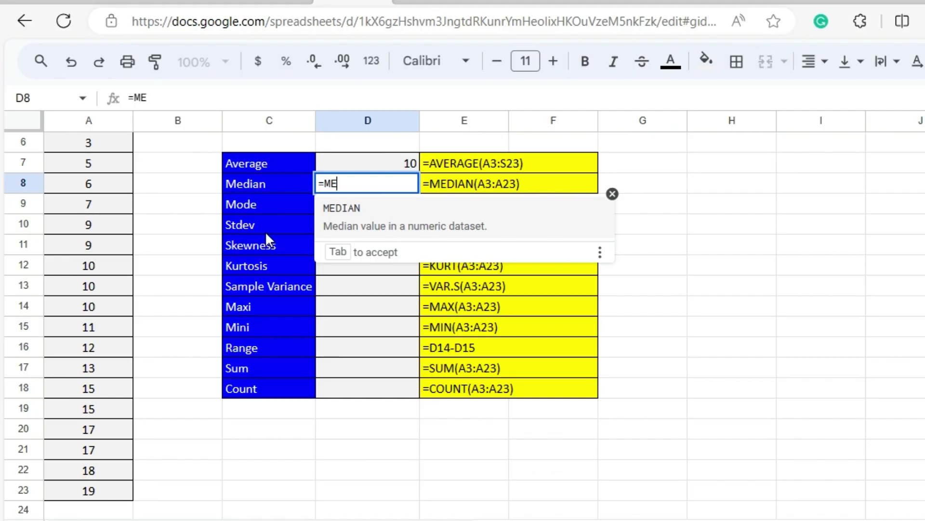
click(324, 218)
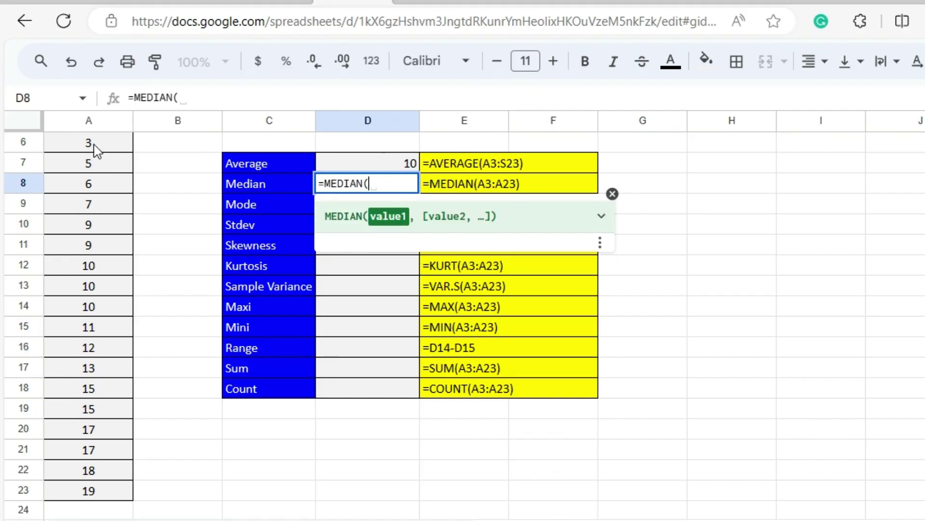
scroll(94, 144, up, 2)
click(93, 202)
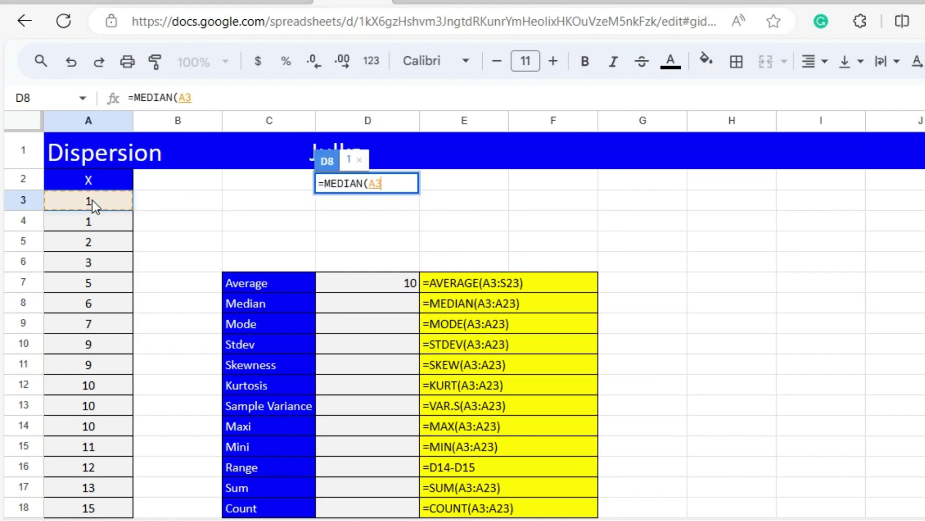
key(ctrl+shift+Down)
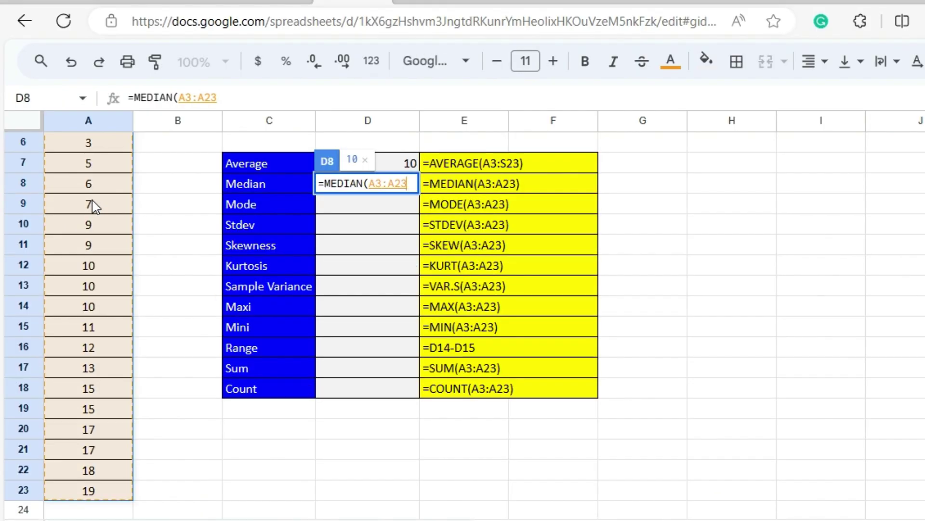
key(Return)
scroll(93, 206, up, 2)
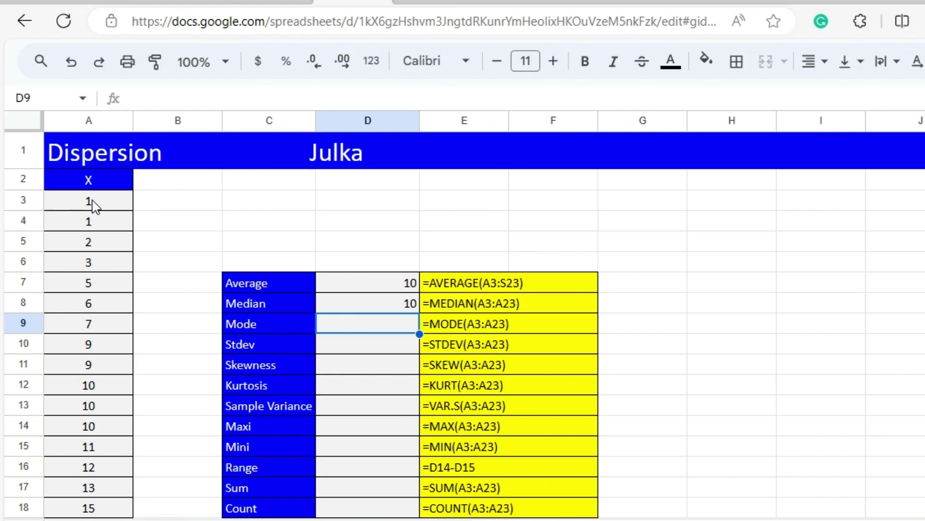
Enter =MODE(A3:A23) in D9, giving 10
text(=)
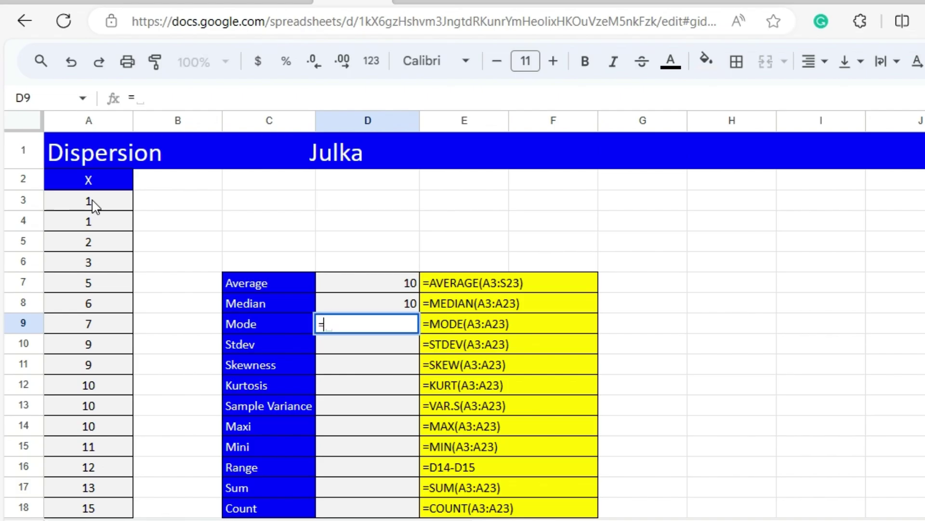
text(MOD)
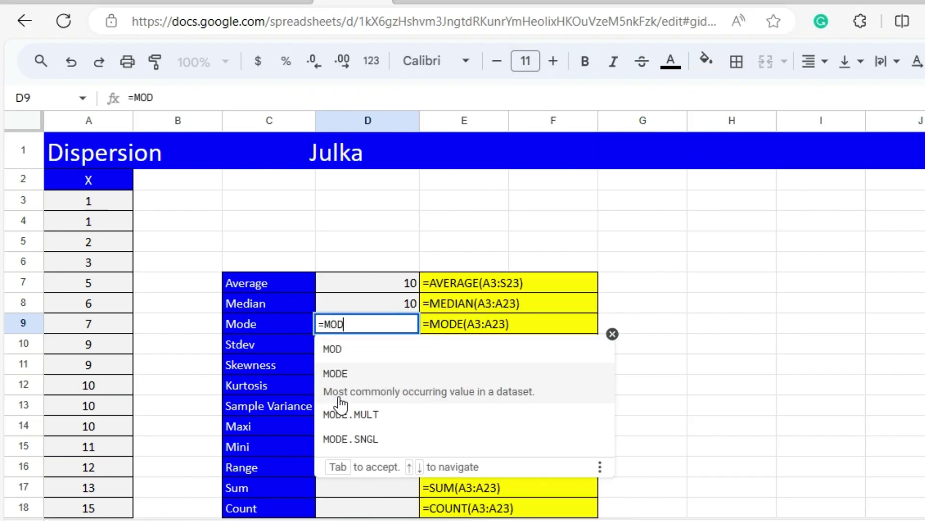
click(339, 401)
click(88, 208)
key(ctrl+shift+Down)
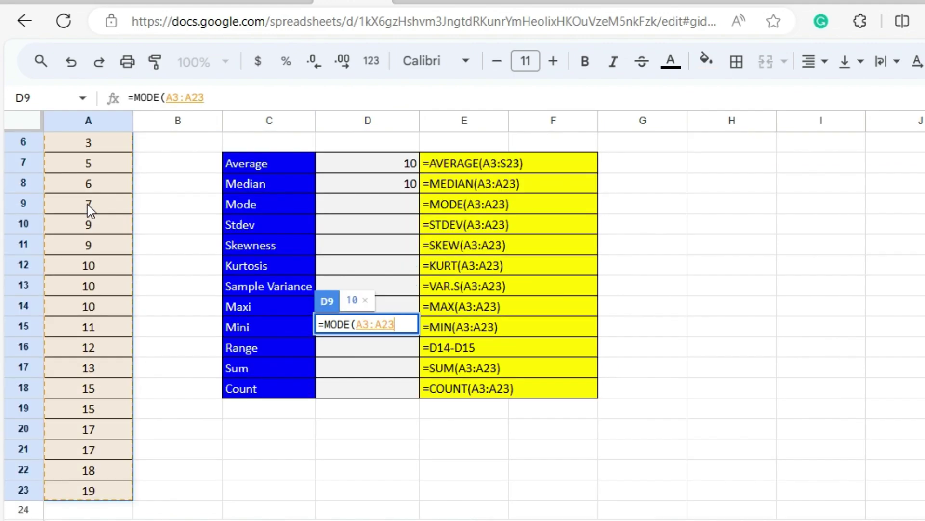
key(Return)
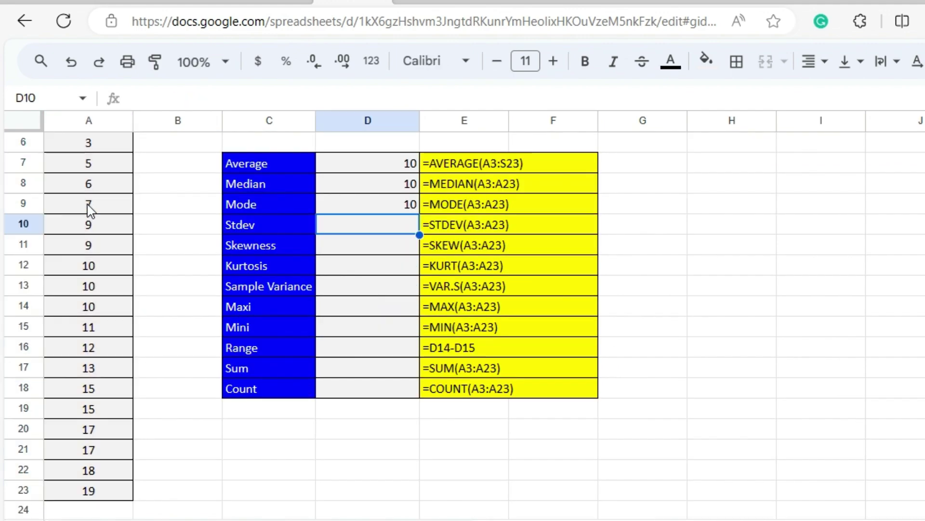
scroll(88, 209, up, 3)
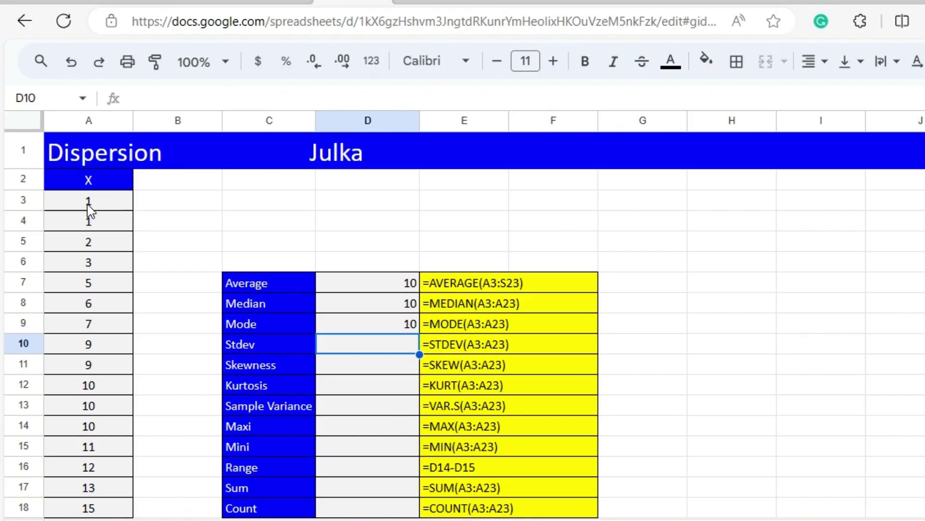
Enter =STDEV(A3:A23) in D10, giving 5.630275304
text(=)
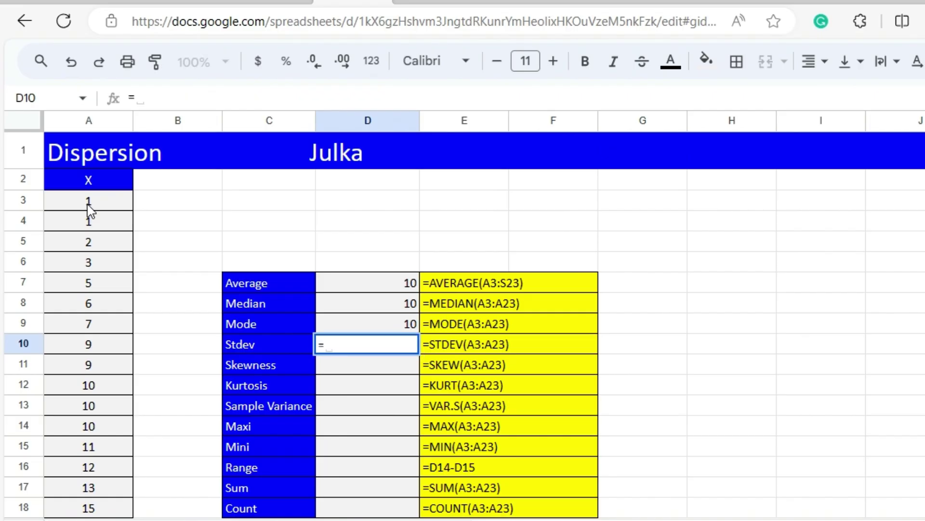
text(STD)
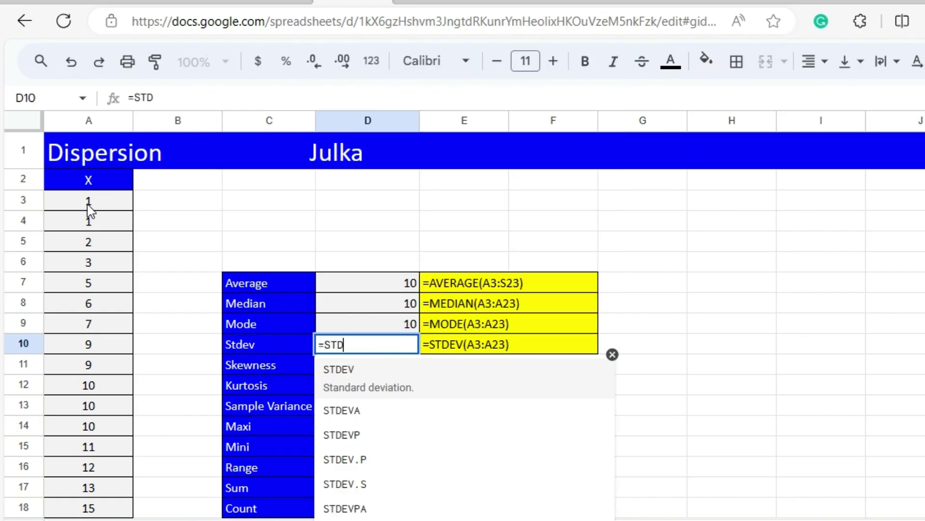
click(355, 370)
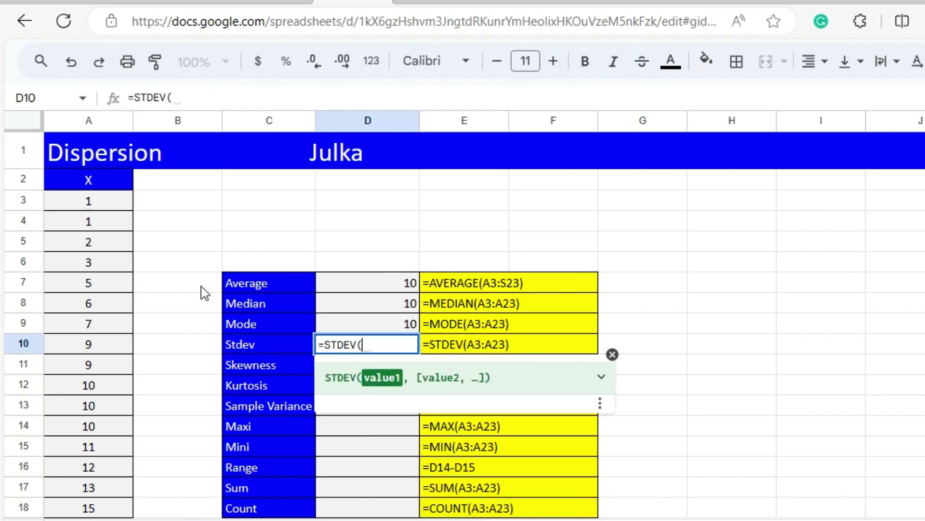
click(87, 207)
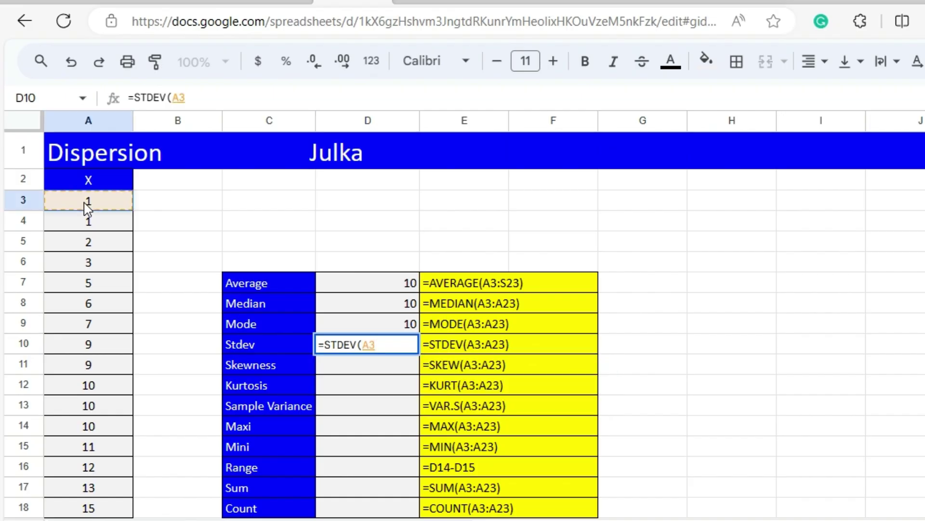
key(ctrl+shift+Down)
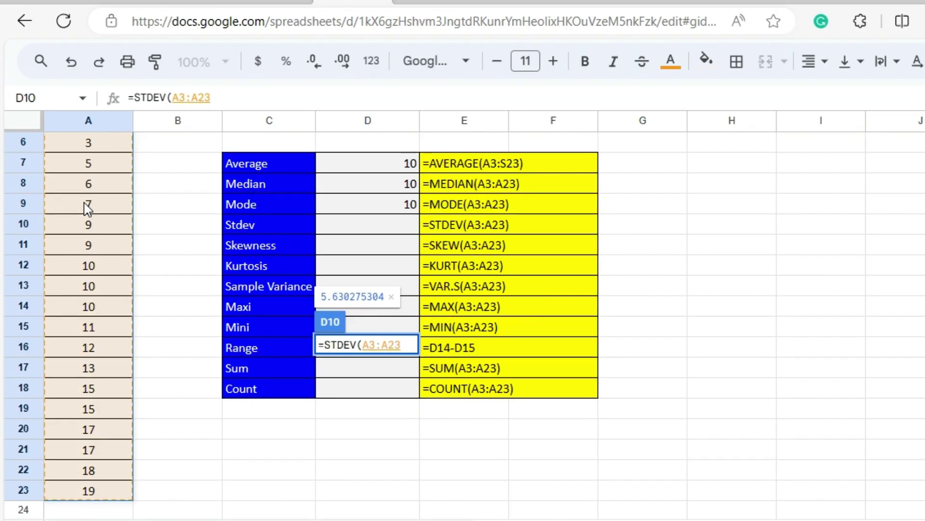
key(Return)
scroll(86, 207, up, 3)
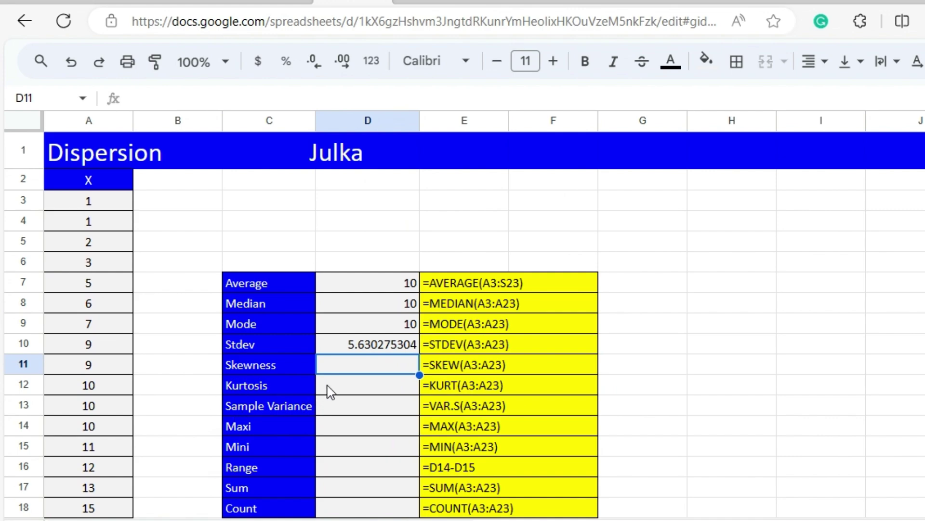
Enter =SKEW(A3:A23) in D11, giving -0.09846319519
text(=)
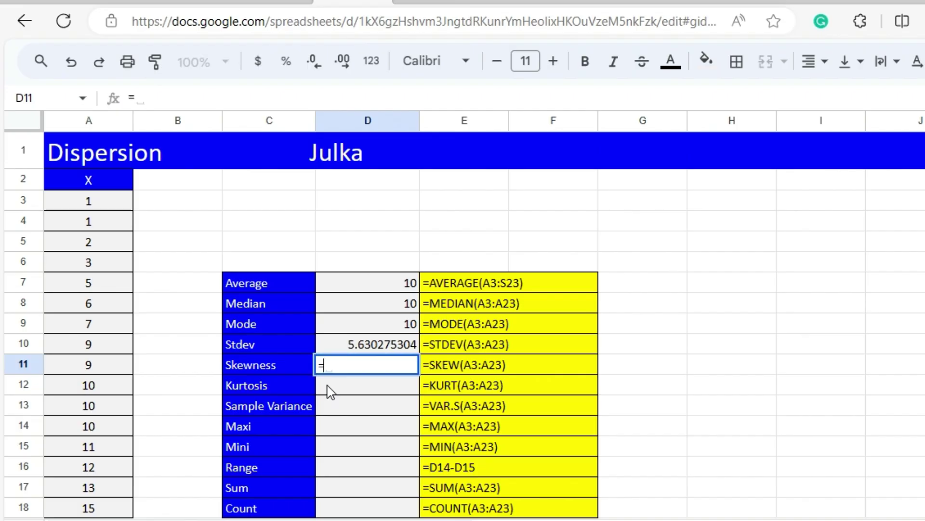
text(S)
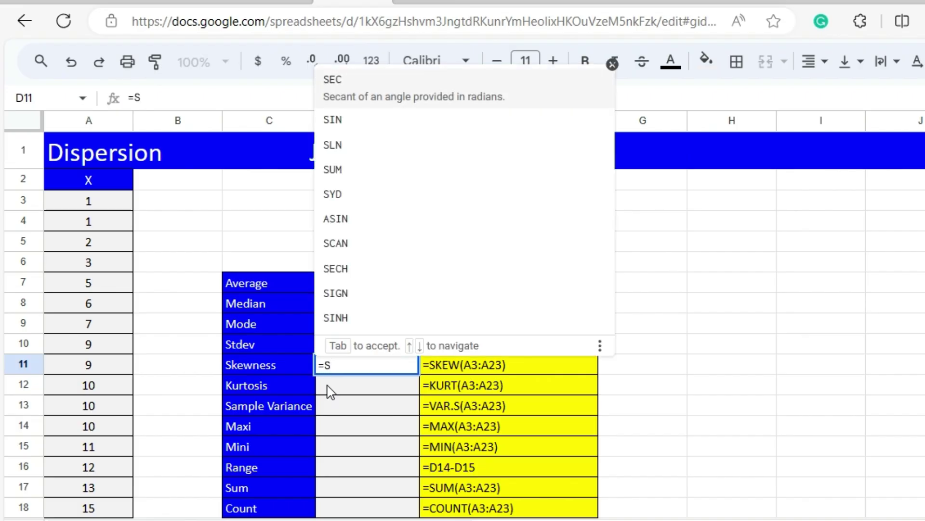
text(KEW)
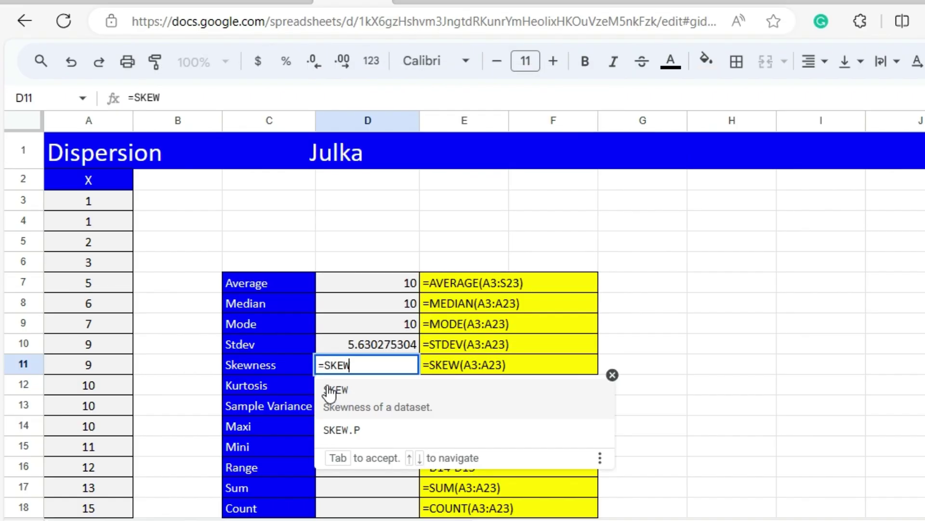
click(359, 394)
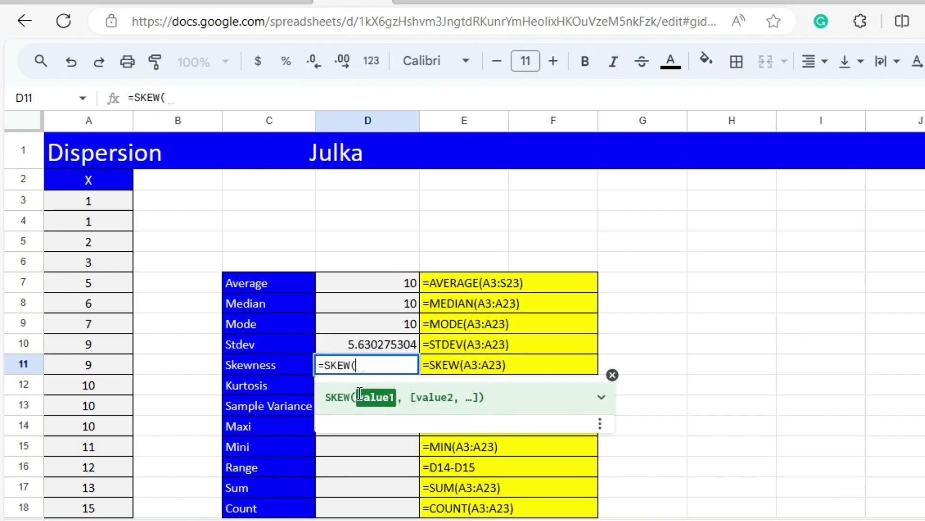
click(81, 209)
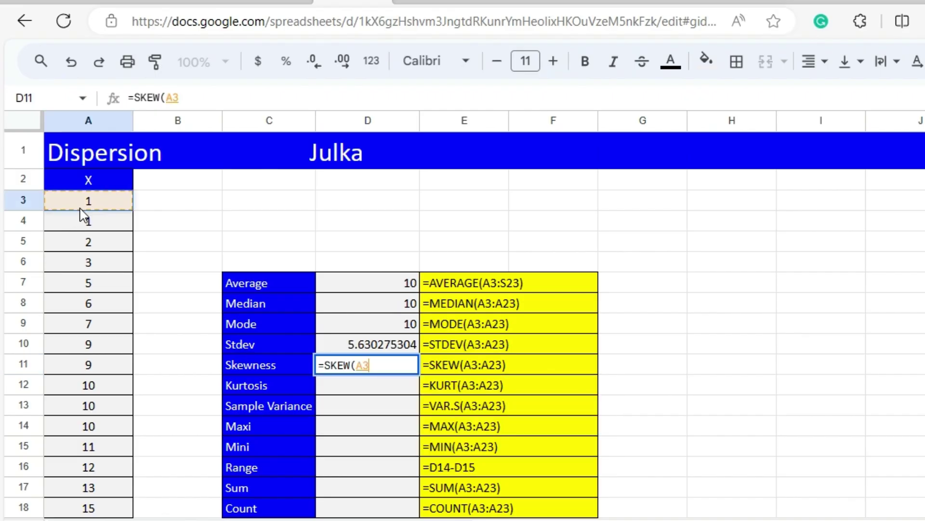
key(ctrl+shift+Down)
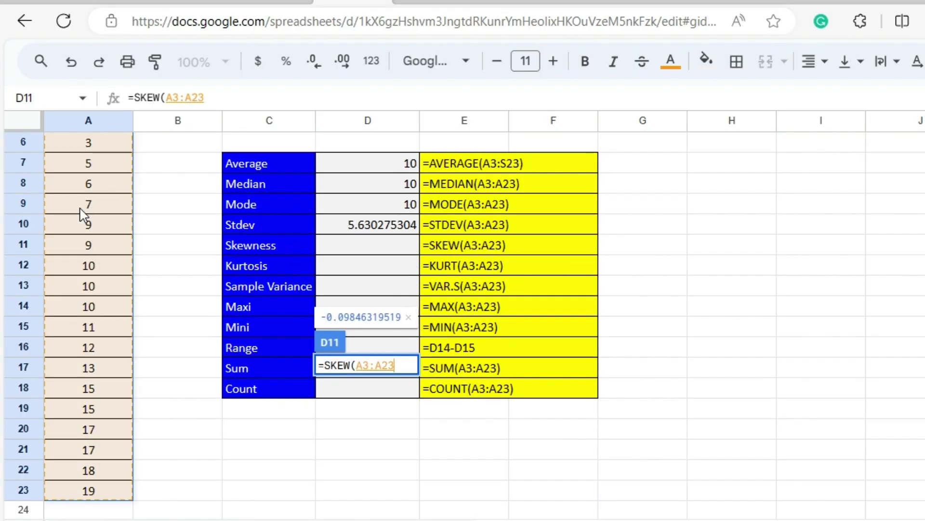
key(Return)
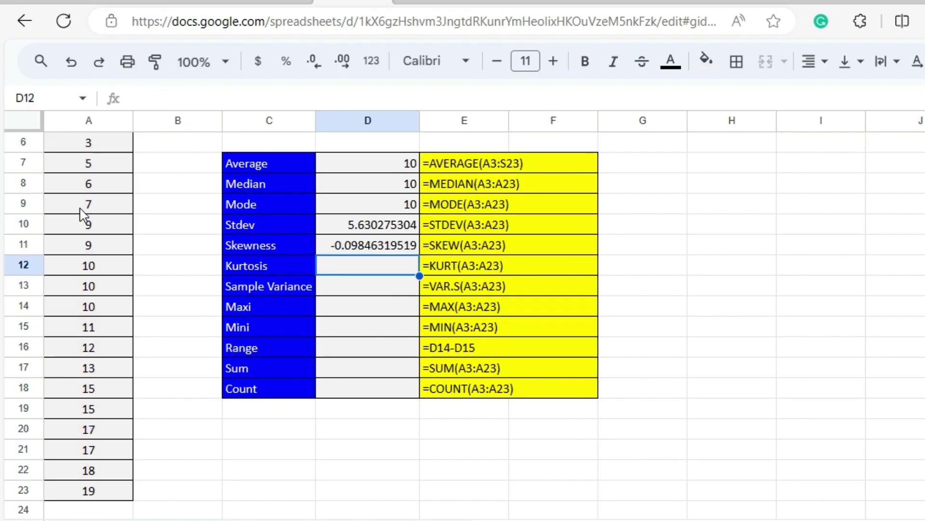
scroll(82, 215, up, 2)
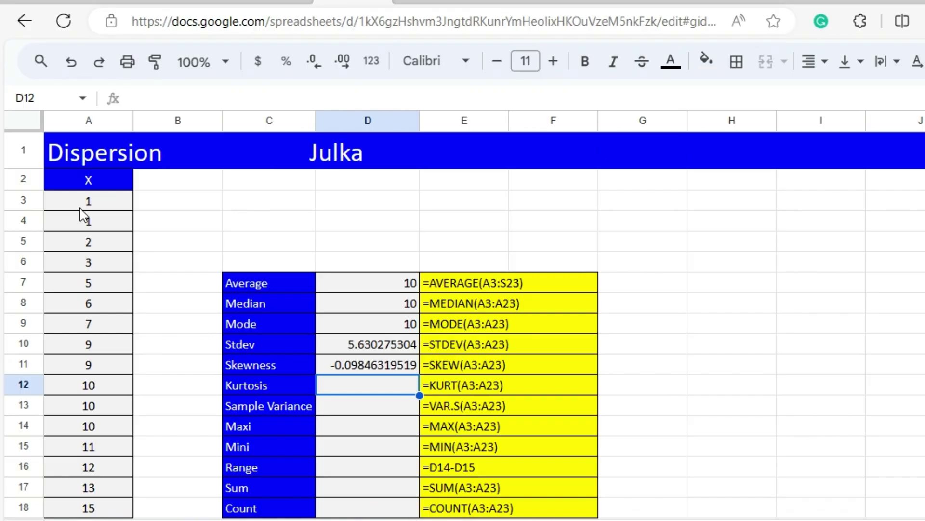
Enter =KURT(A3:A23) in D12, giving -0.9955964457
text(=K)
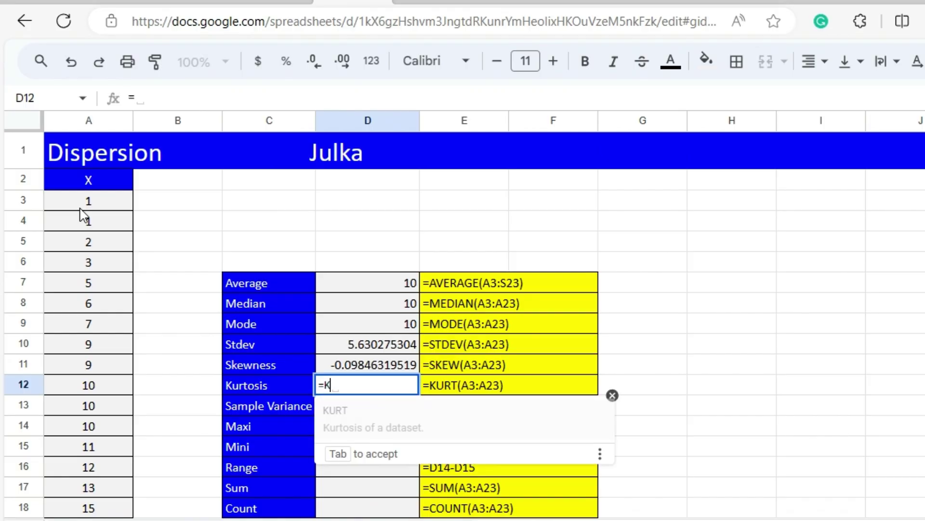
text(UR)
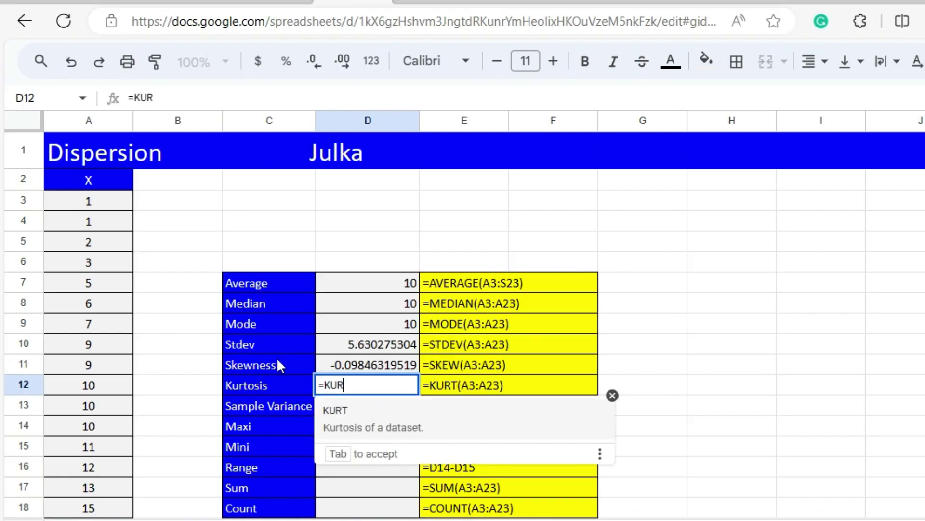
click(336, 410)
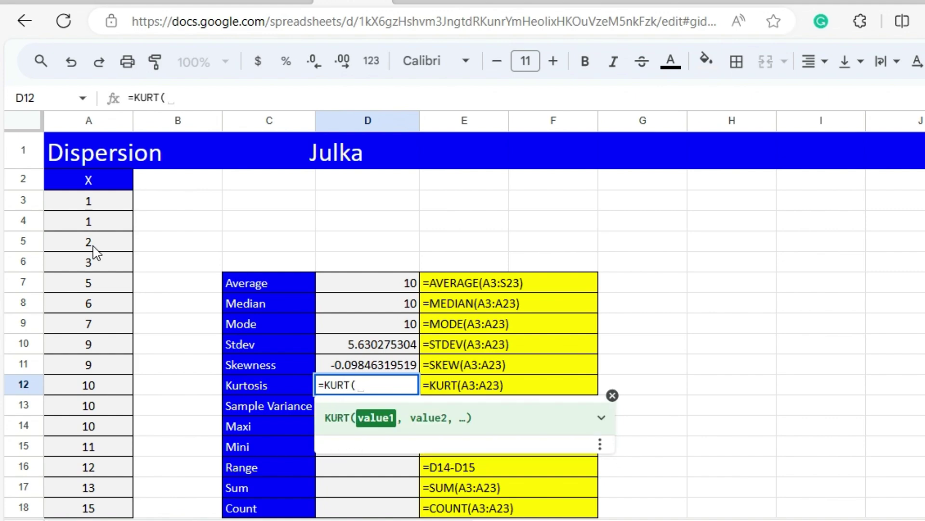
click(88, 207)
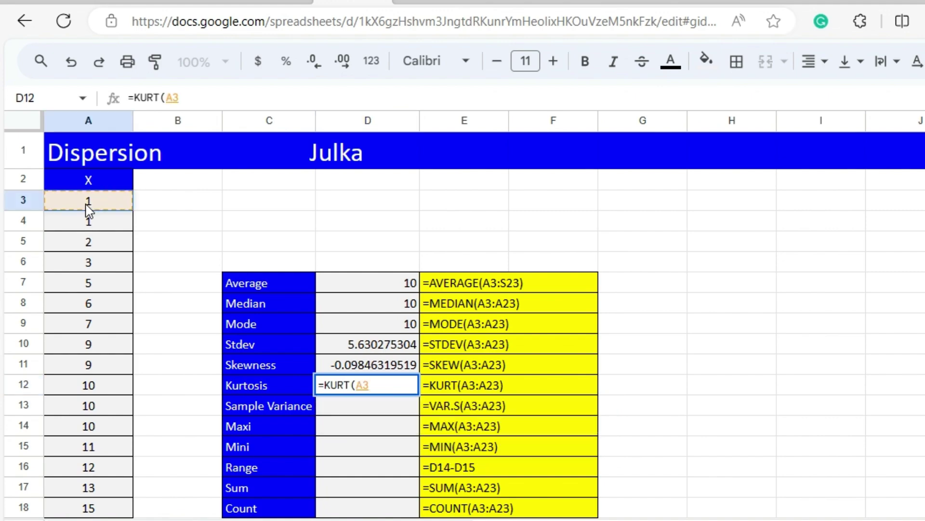
key(ctrl+shift+Down)
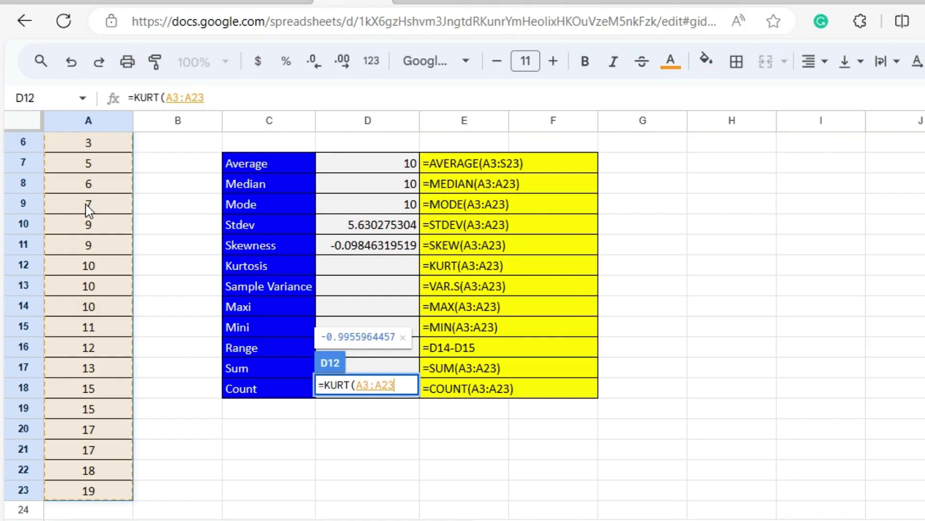
key(Return)
scroll(89, 209, up, 2)
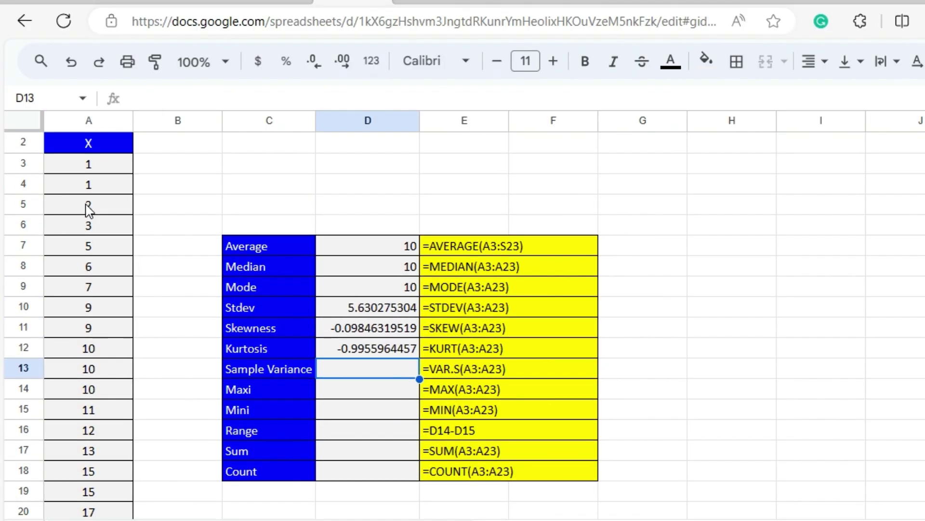
scroll(88, 209, up, 1)
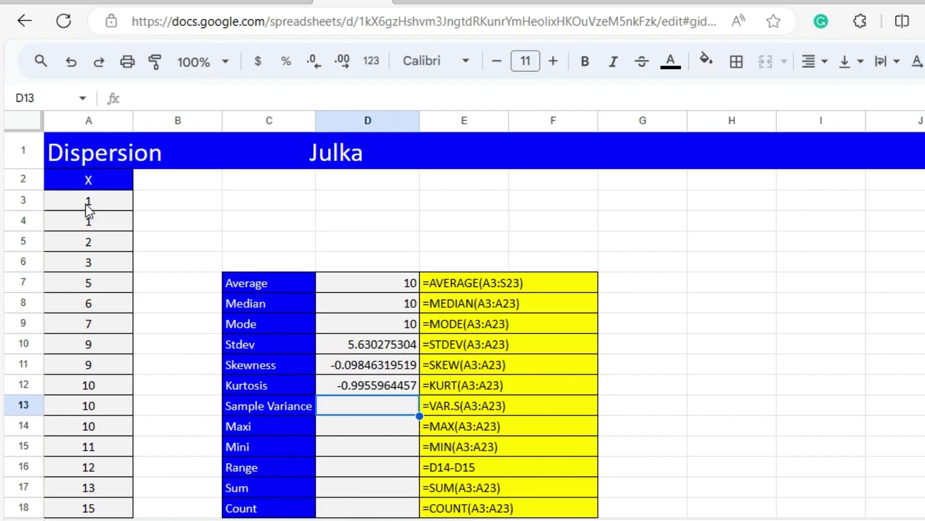
Enter =VAR.S(A3:A23) in D13 for the sample variance, giving 31.7
text(=)
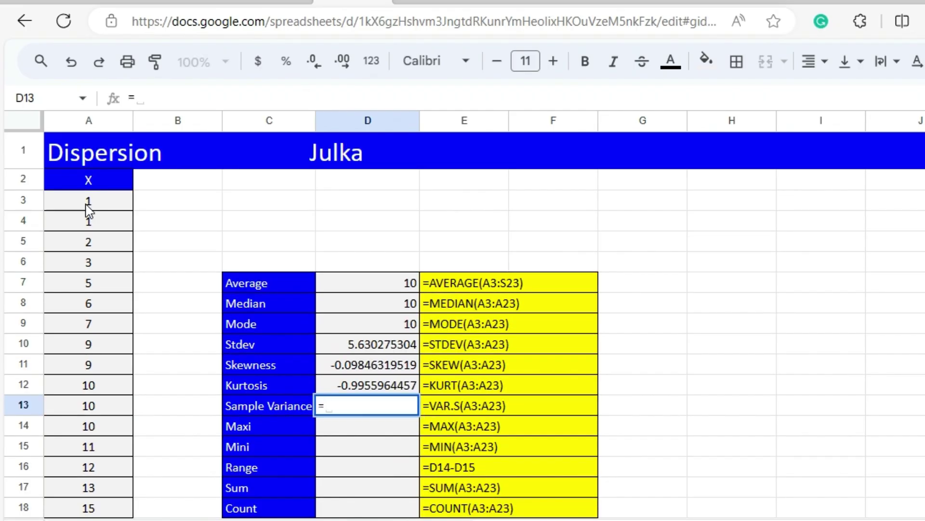
text(VAR)
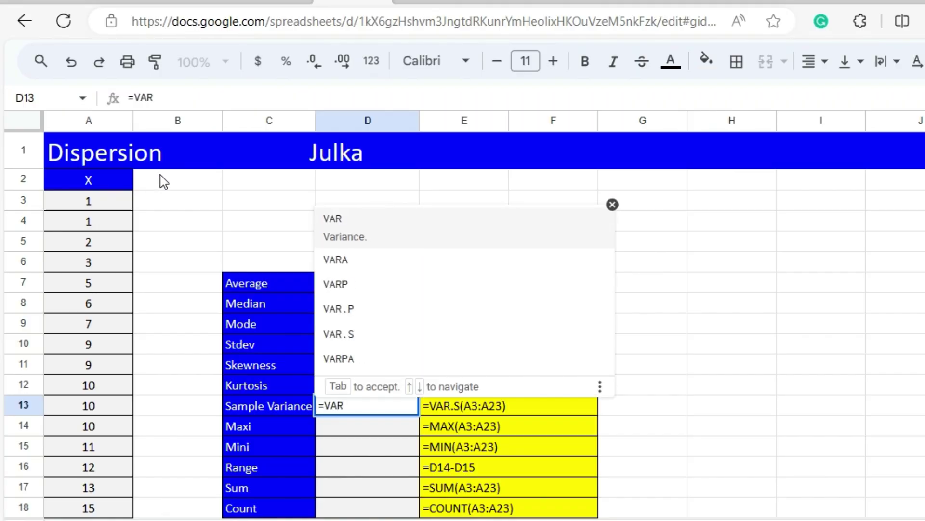
click(333, 318)
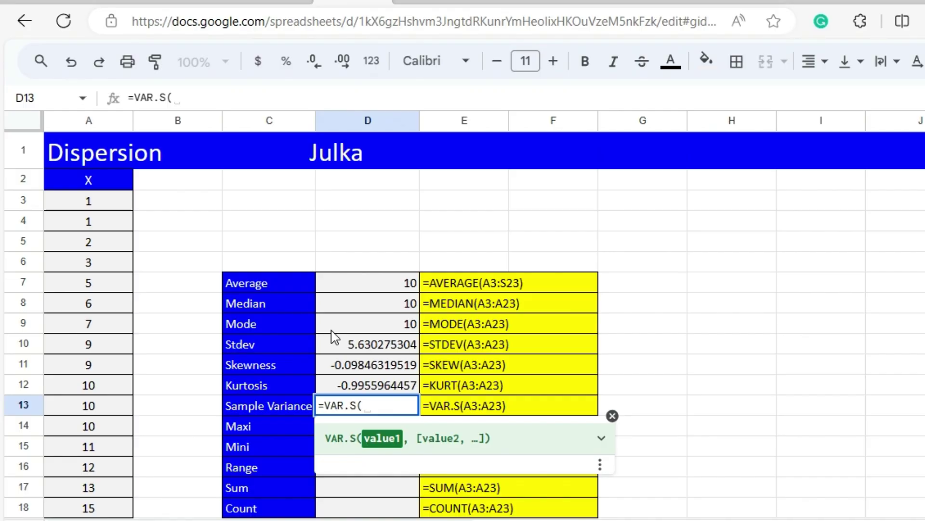
text(A3)
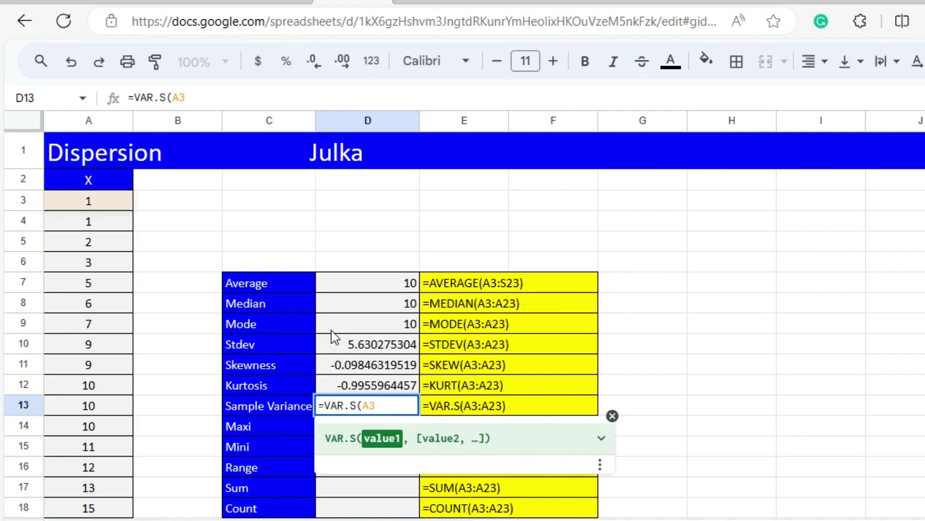
text(:A2)
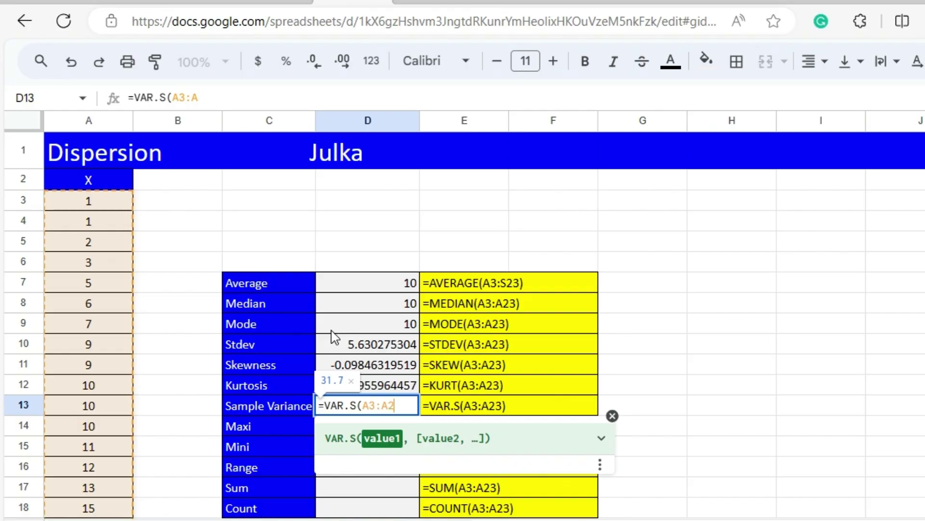
text(3))
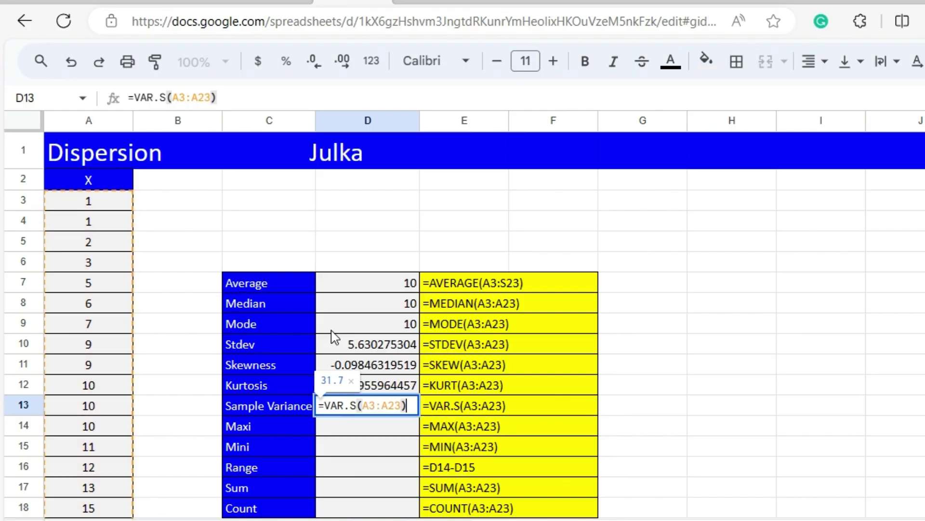
key(Return)
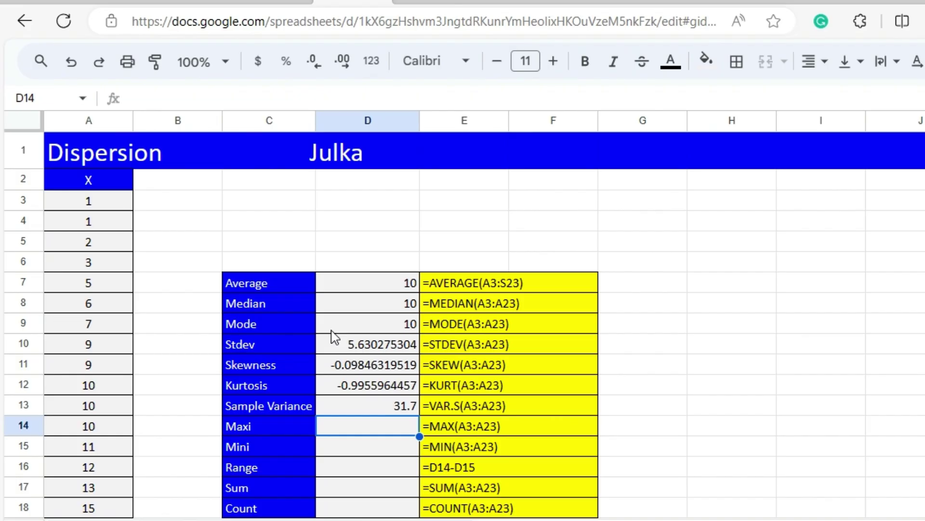
Enter =MAX(A3:A23) in D14, giving the maximum of 19
text(=MAX)
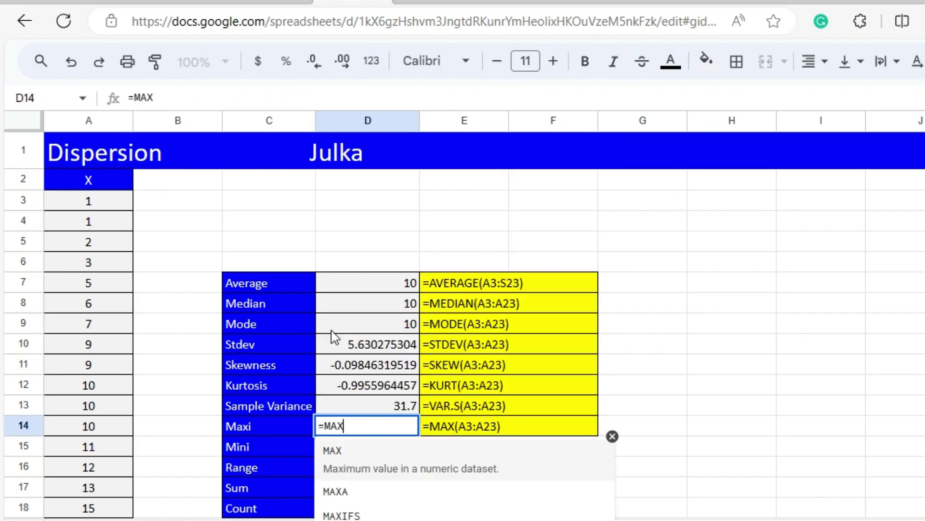
click(350, 461)
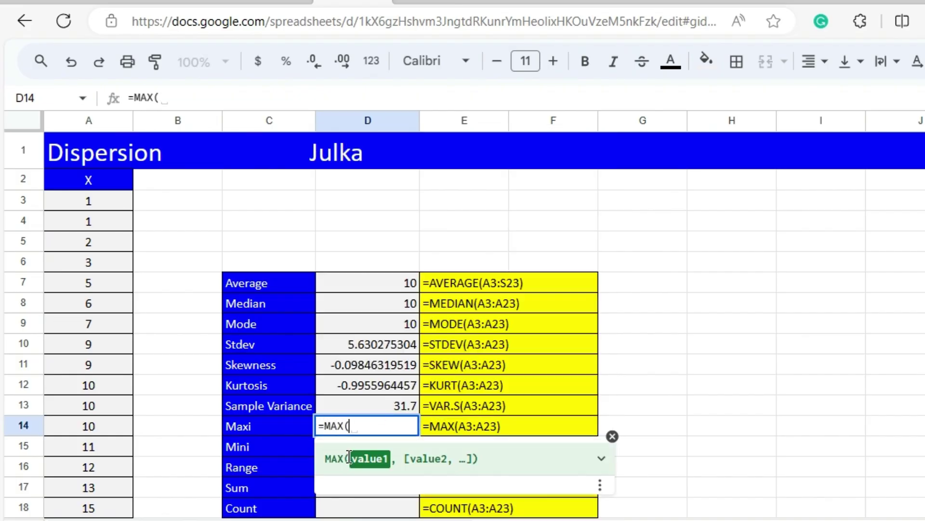
text(A3)
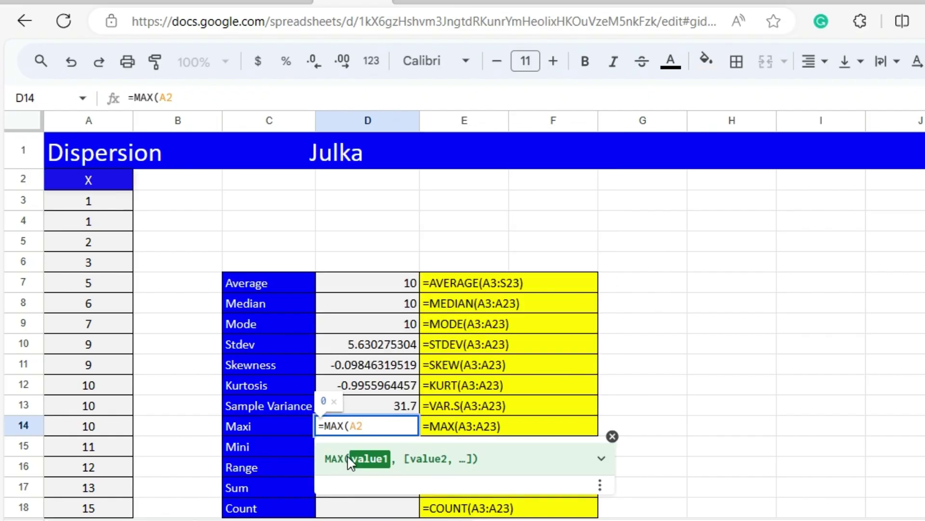
key(BackSpace)
text(3)
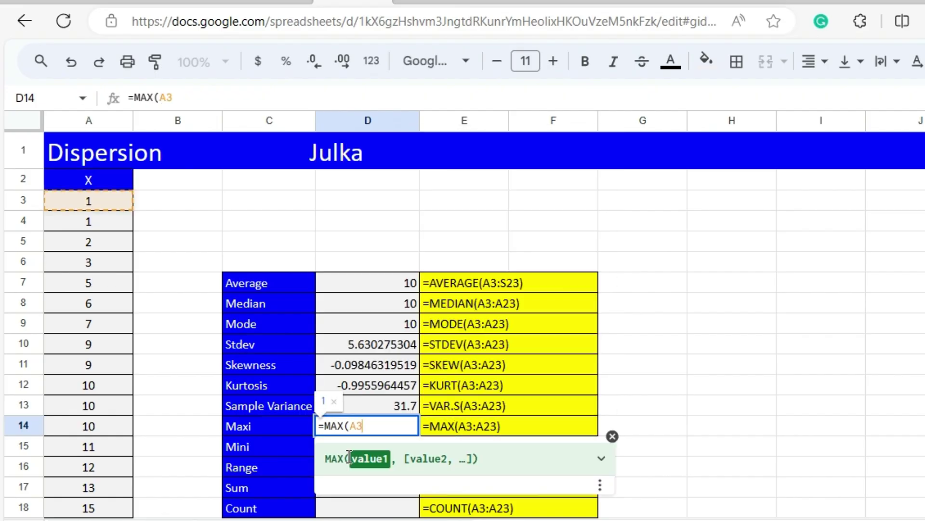
text(:A23)
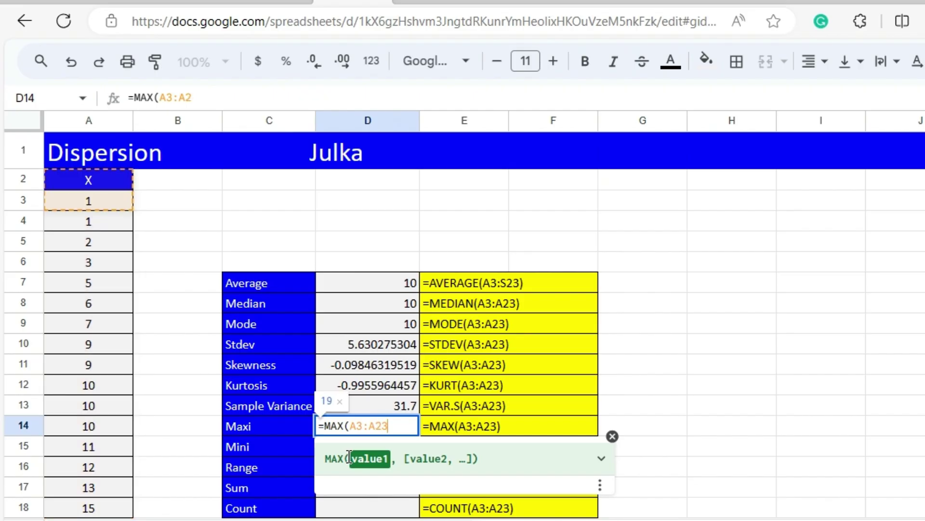
text())
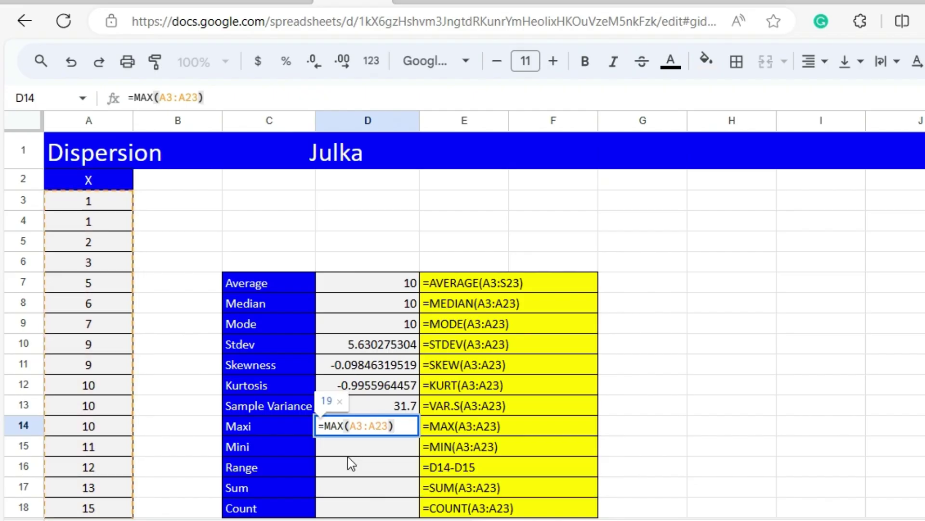
key(Return)
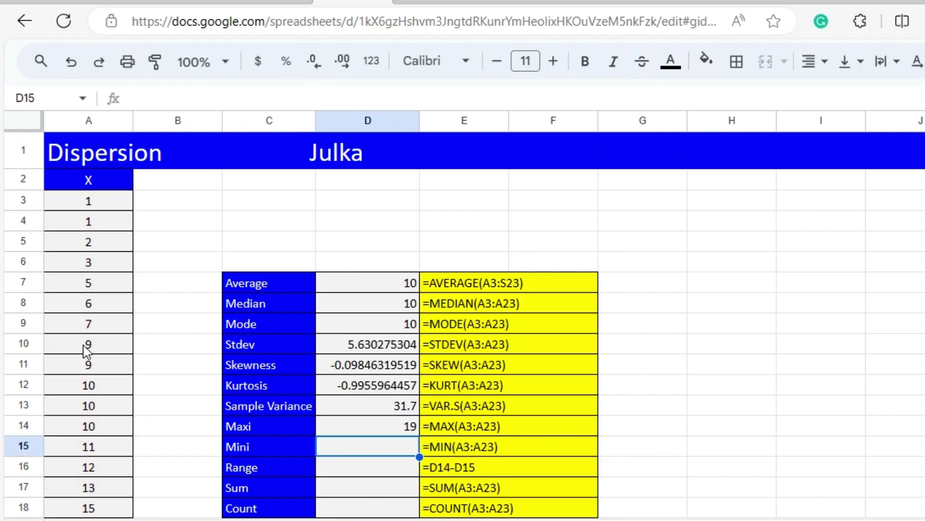
scroll(86, 351, down, 4)
scroll(86, 351, up, 1)
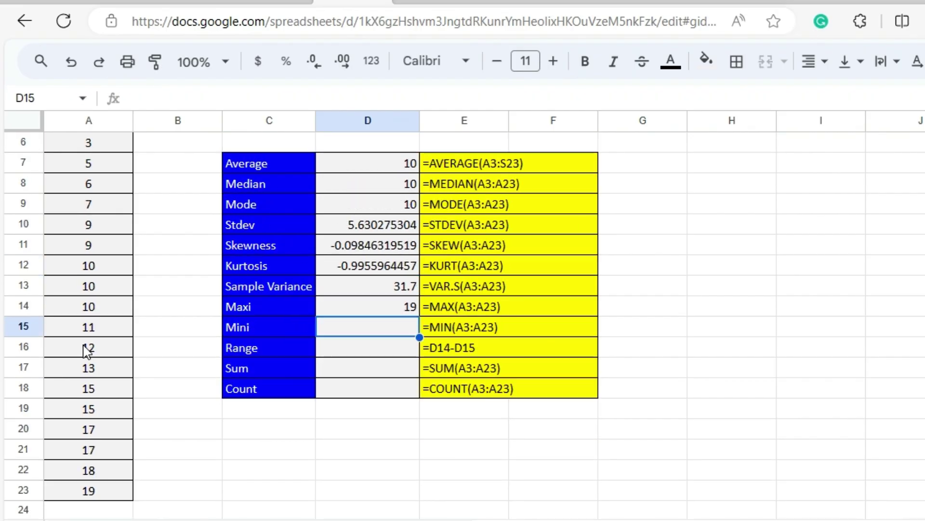
scroll(100, 429, up, 2)
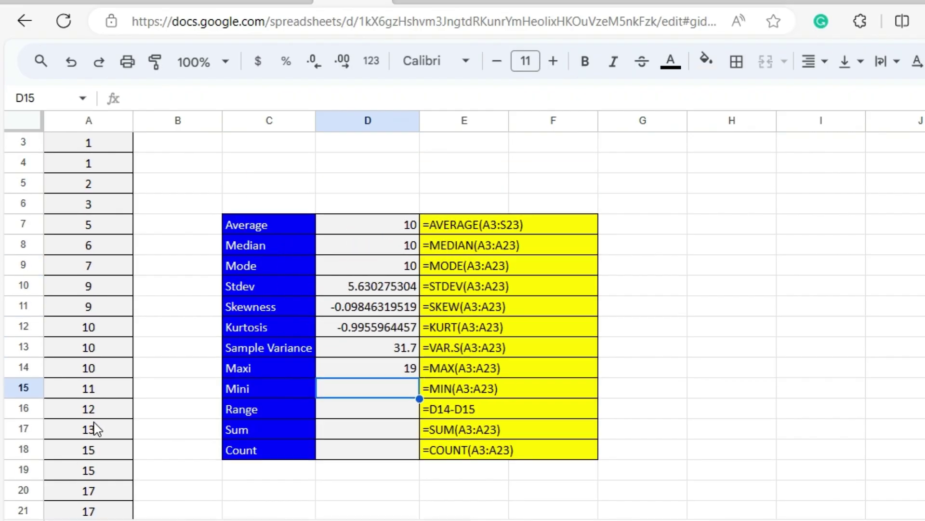
scroll(84, 318, up, 2)
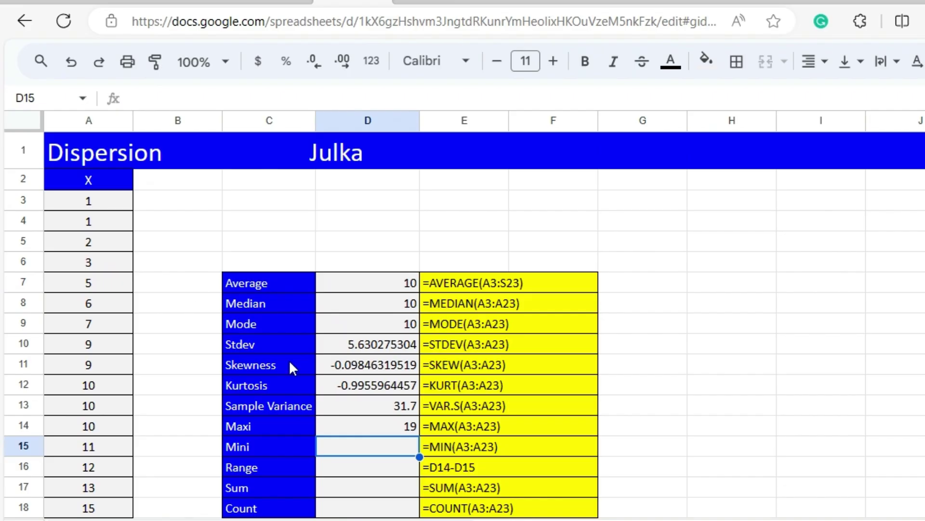
Enter =MIN(A3:A23) in D15, giving the minimum of 1
double_click(356, 449)
text(=M)
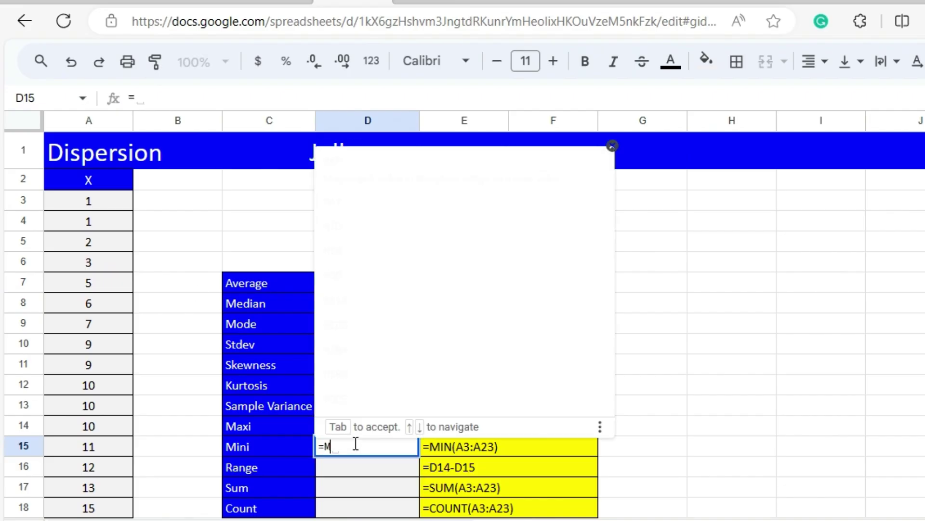
text(IN)
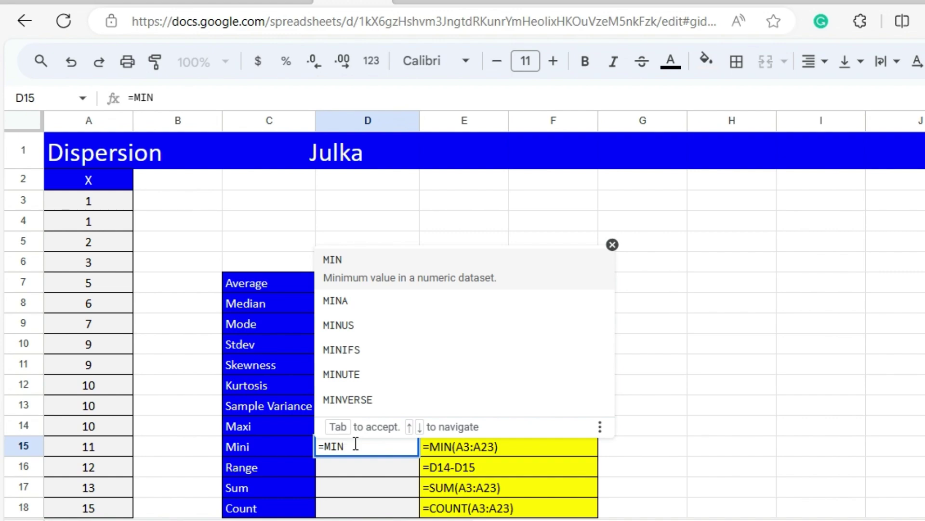
click(342, 262)
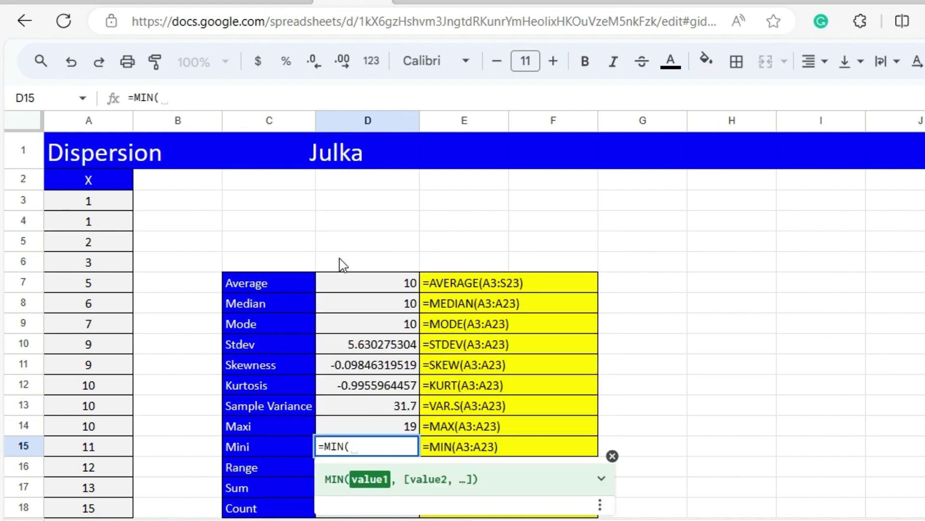
text(A3)
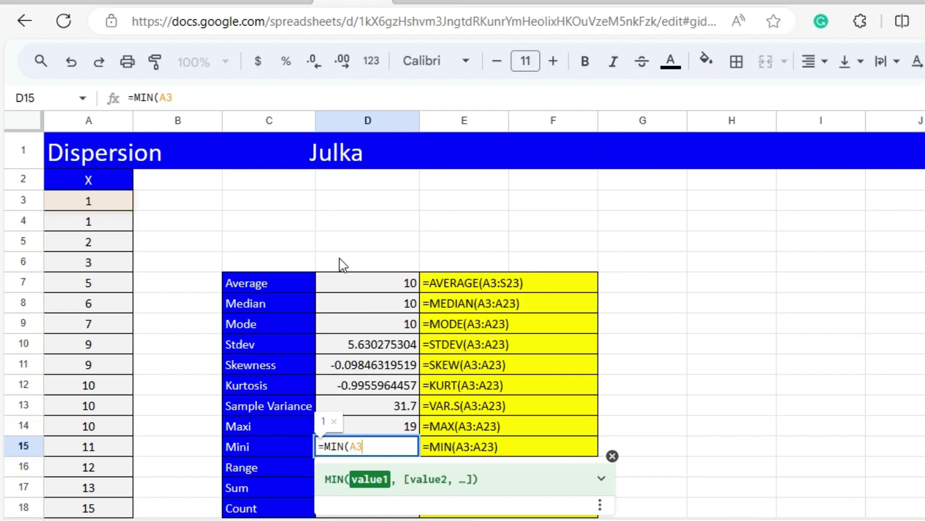
text(:A23)
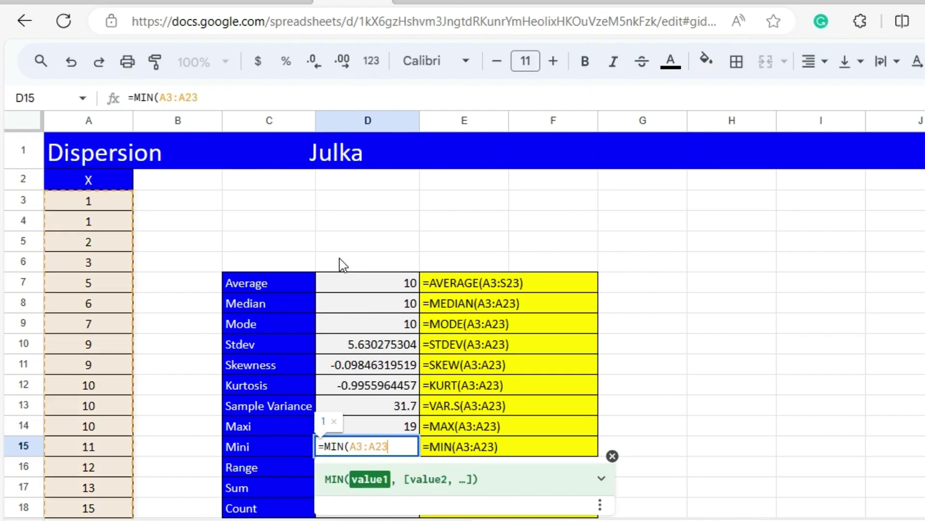
text())
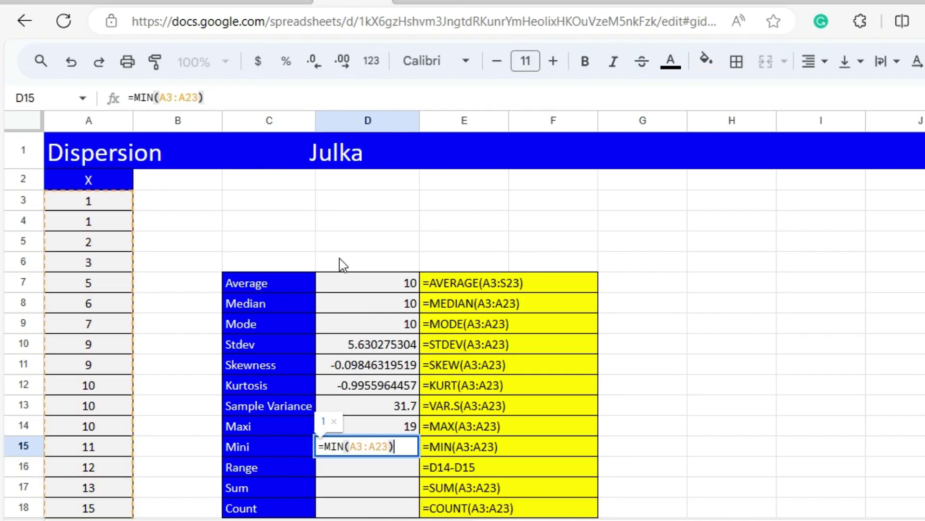
key(Return)
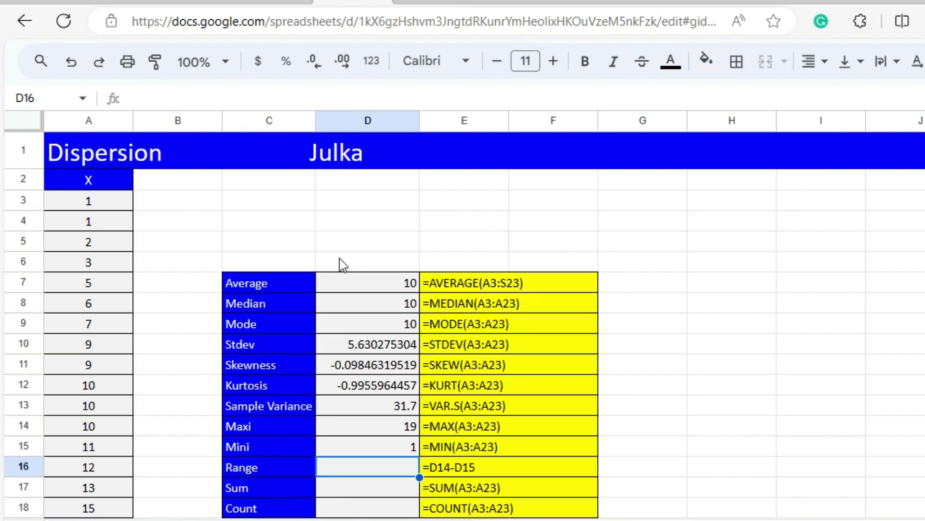
Enter =D14-D15 in D16 so the range shows 18
text(=)
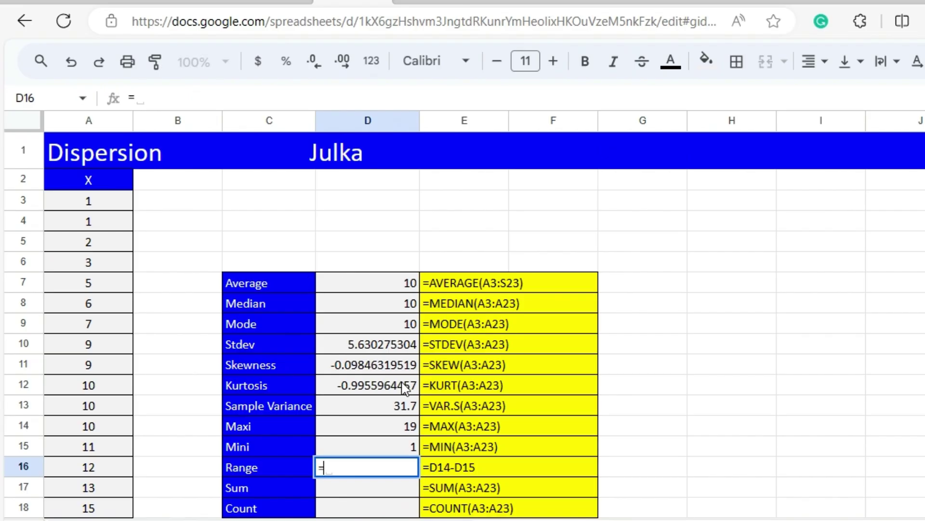
click(401, 428)
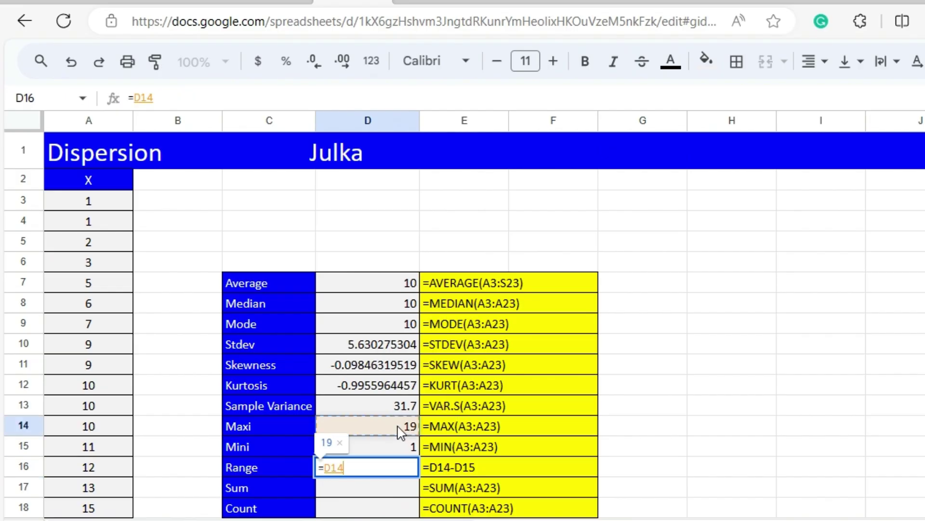
text(-)
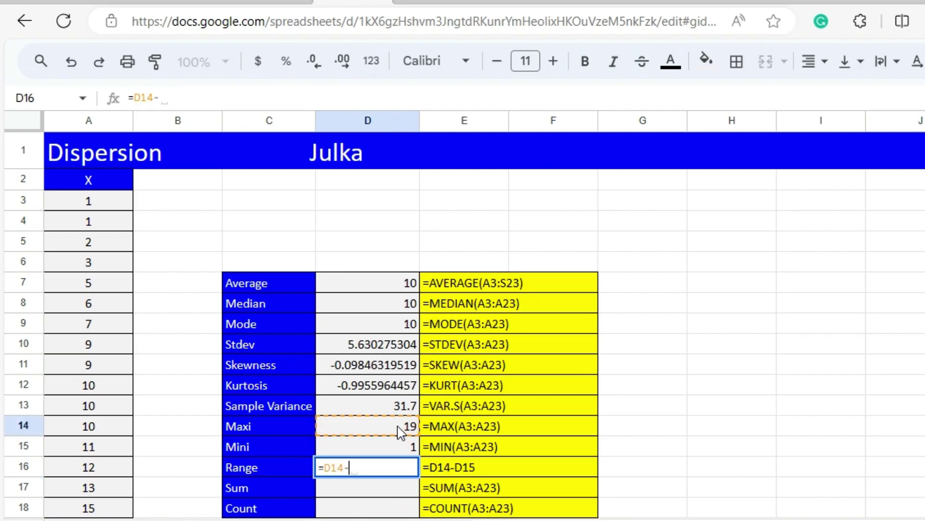
click(395, 451)
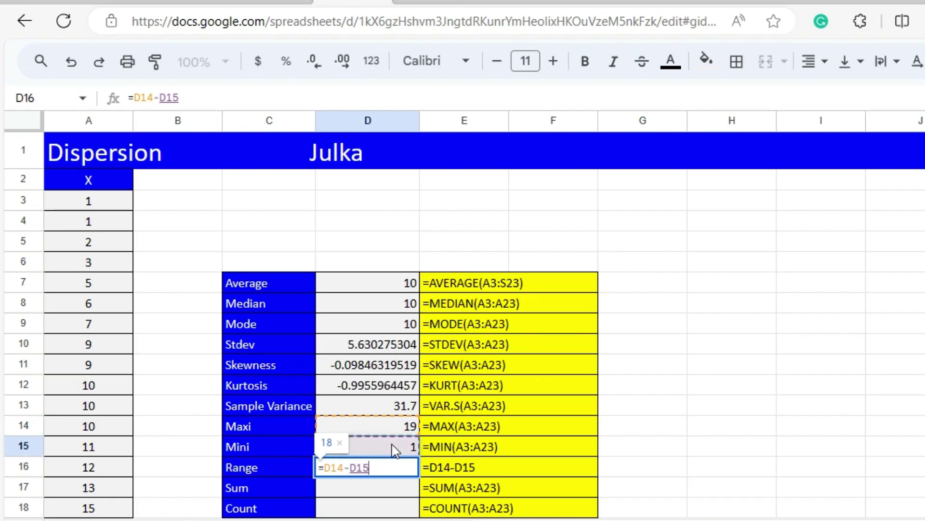
key(Return)
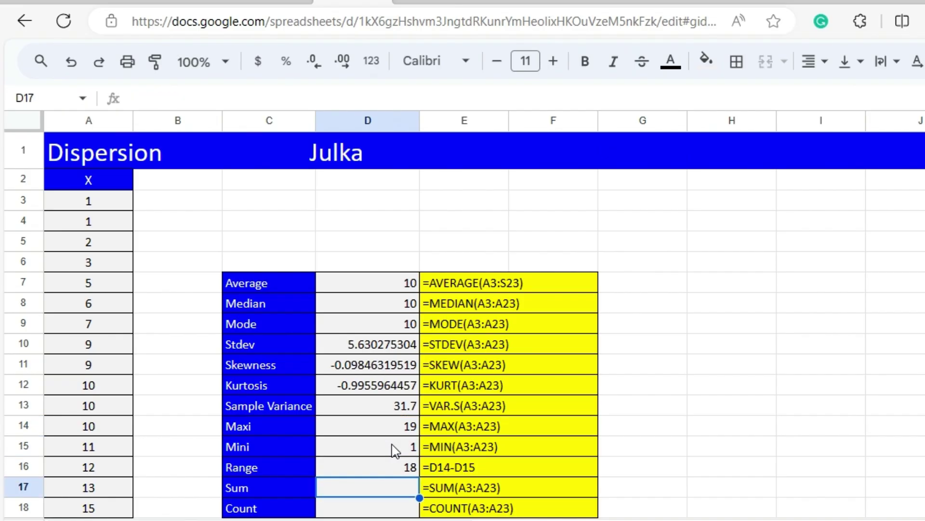
Enter =SUM(A3:A23) in D17, giving 210
text(=S)
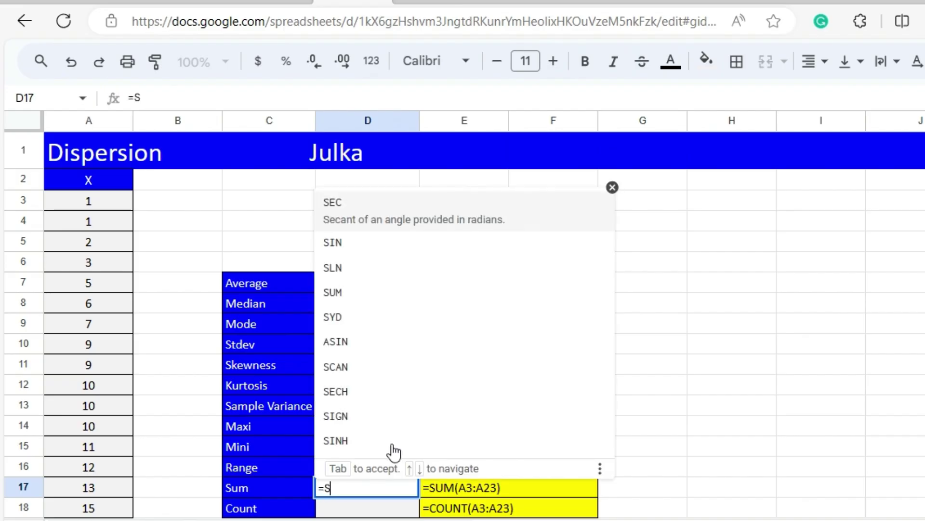
text(UM)
click(351, 254)
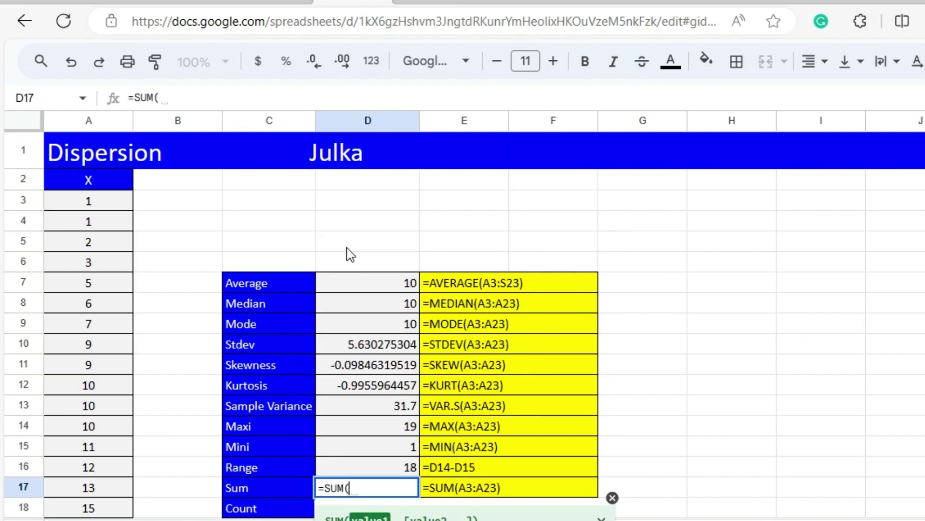
text(A3)
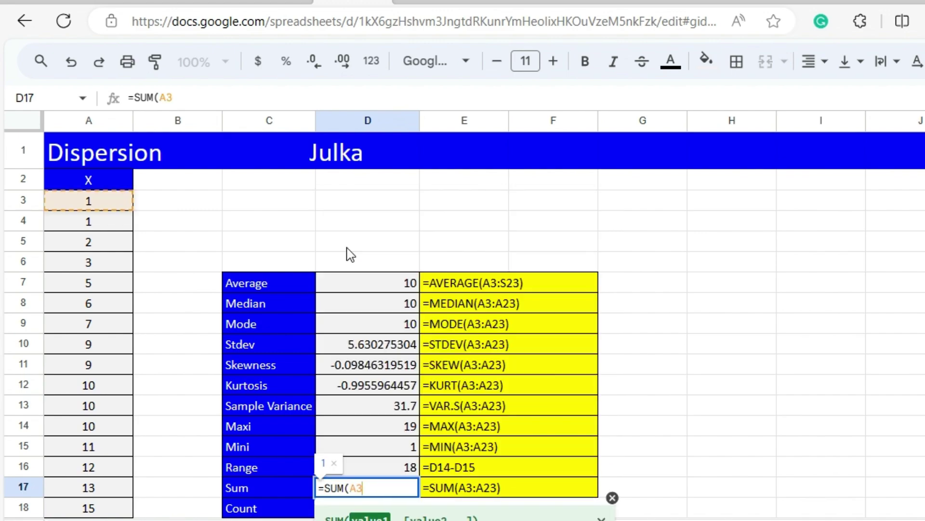
text(:A23)
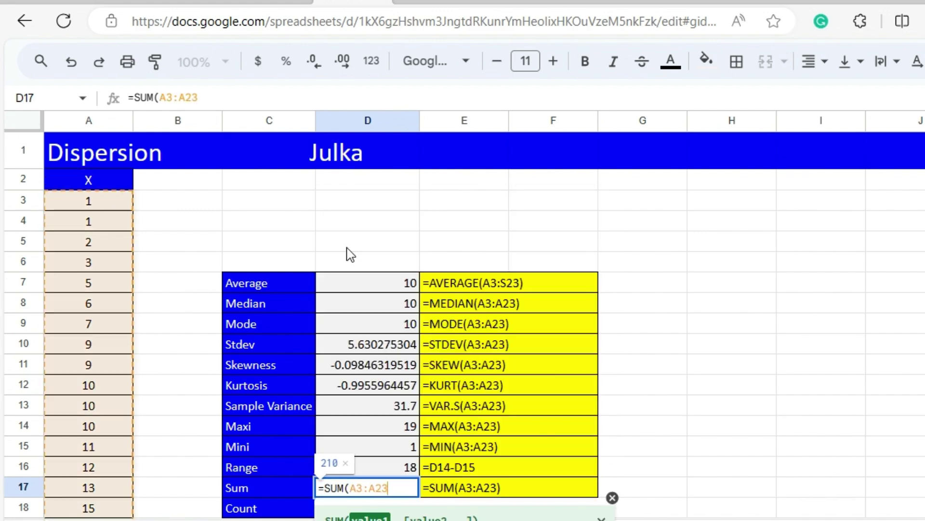
key(Return)
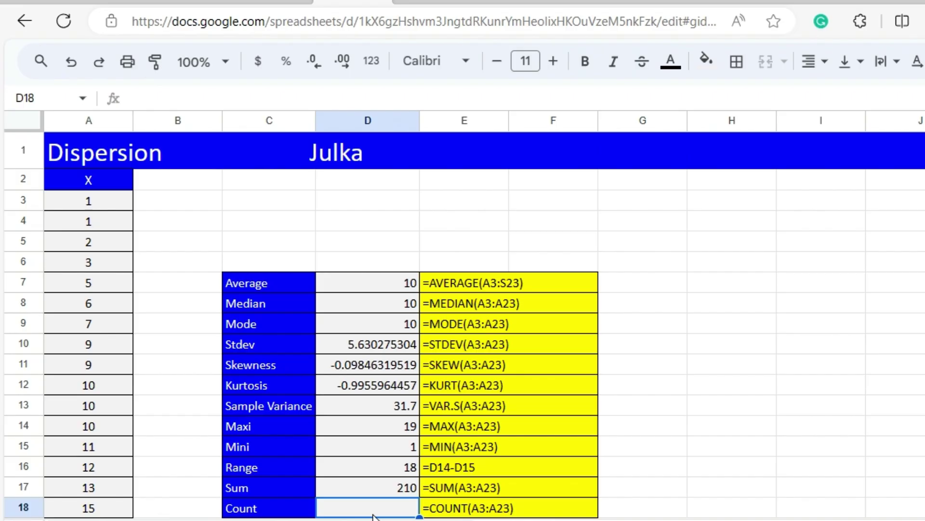
Enter =COUNT(A3:A23) in D18, giving 21
text(=C)
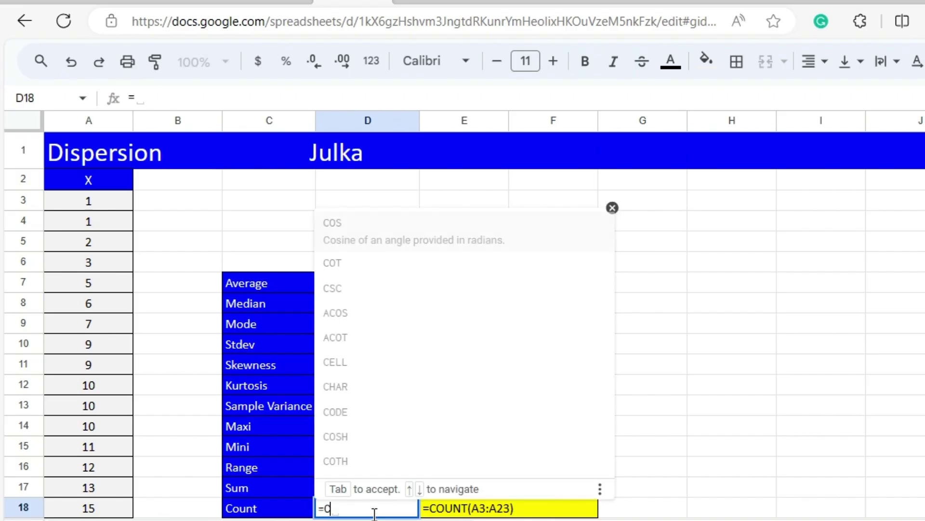
text(OUNT)
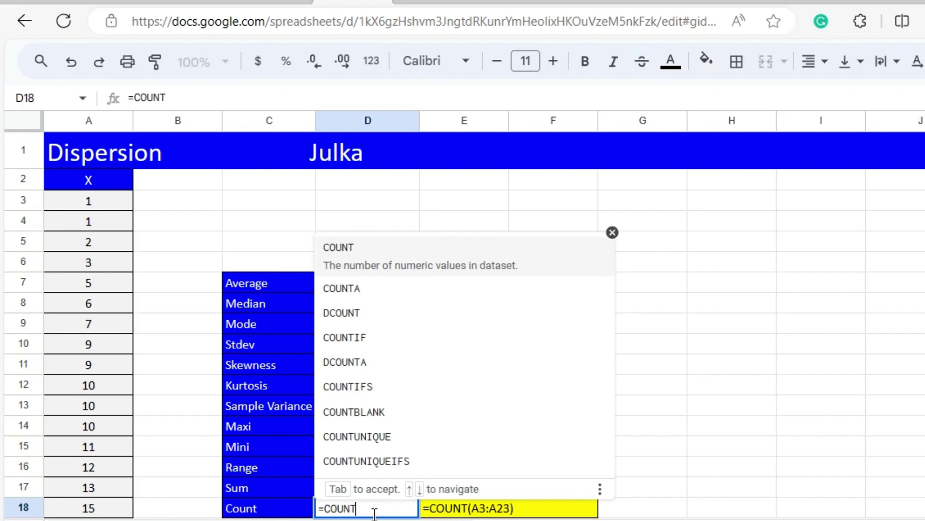
click(356, 248)
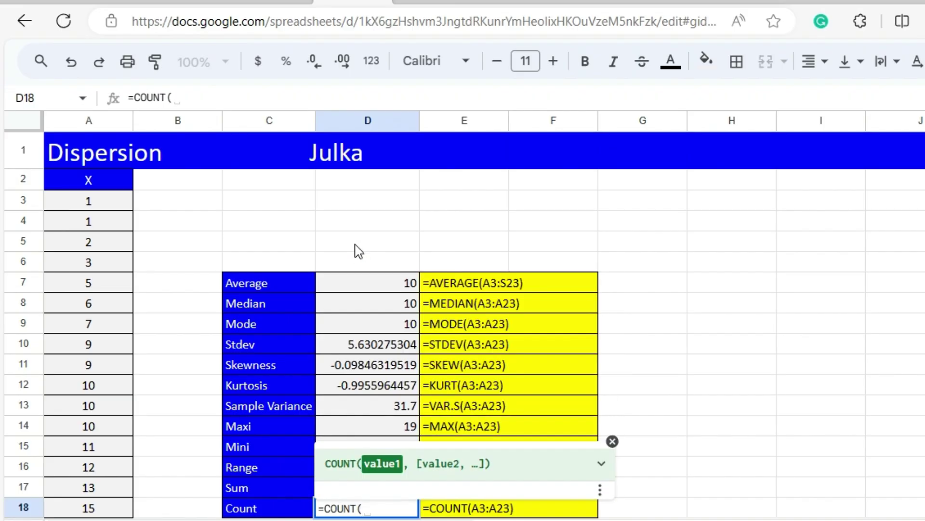
text(A)
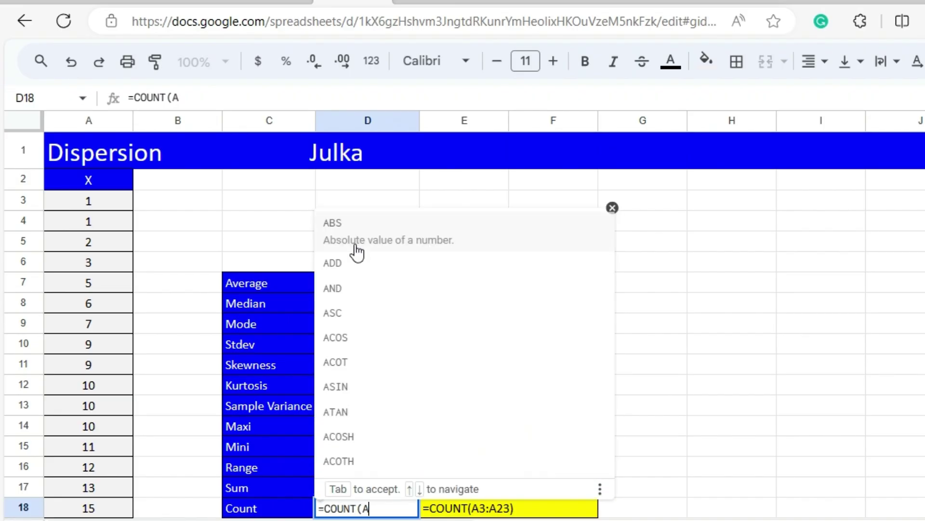
text(3:)
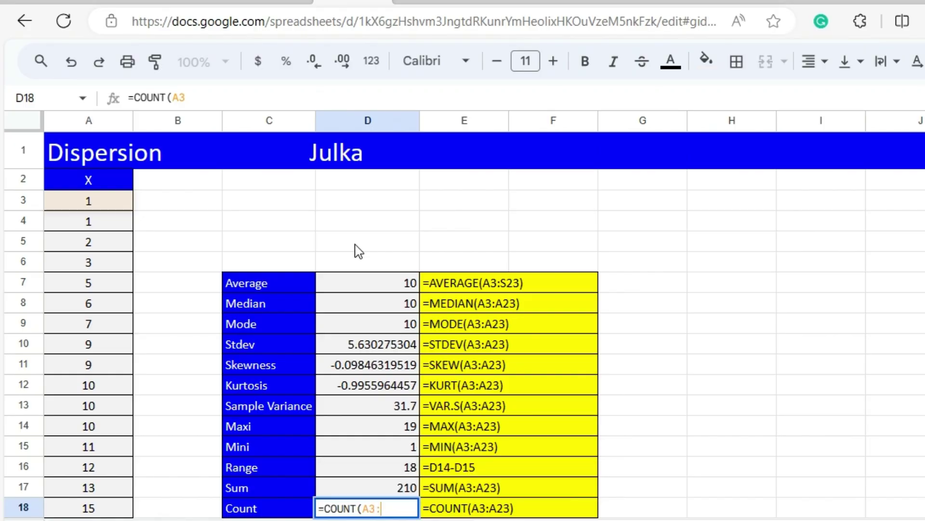
text(A23)
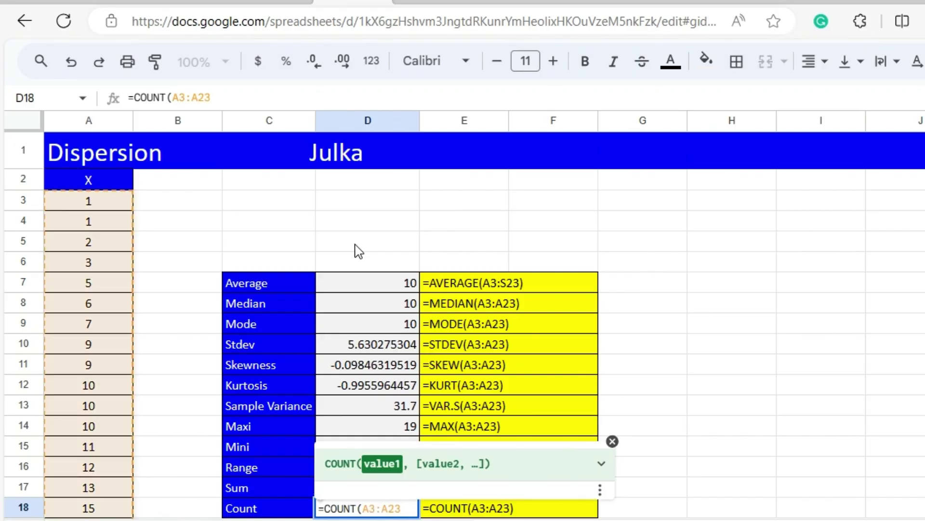
text())
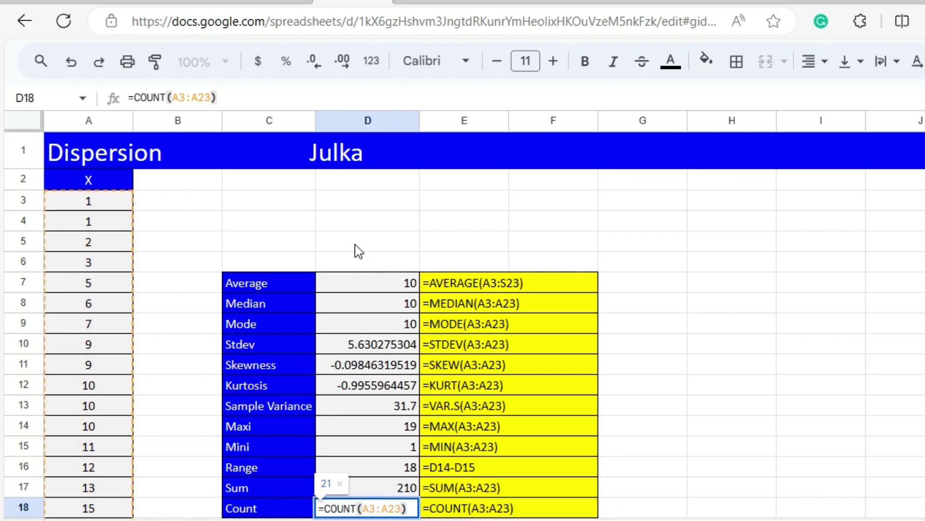
key(Return)
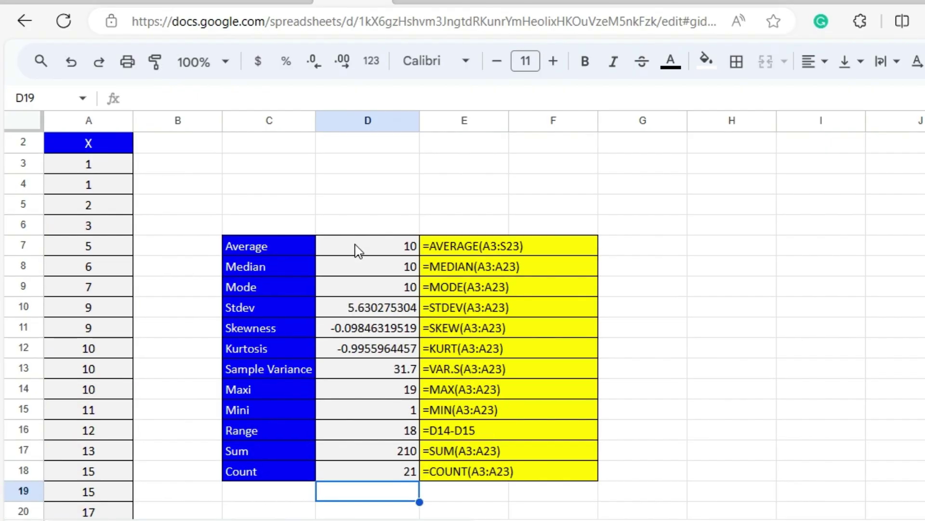
scroll(362, 313, down, 1)
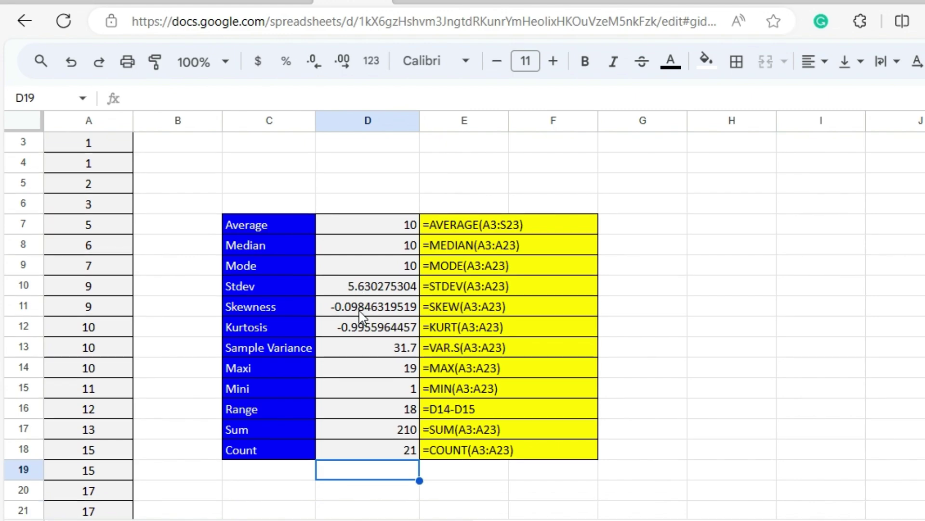
scroll(361, 317, down, 1)
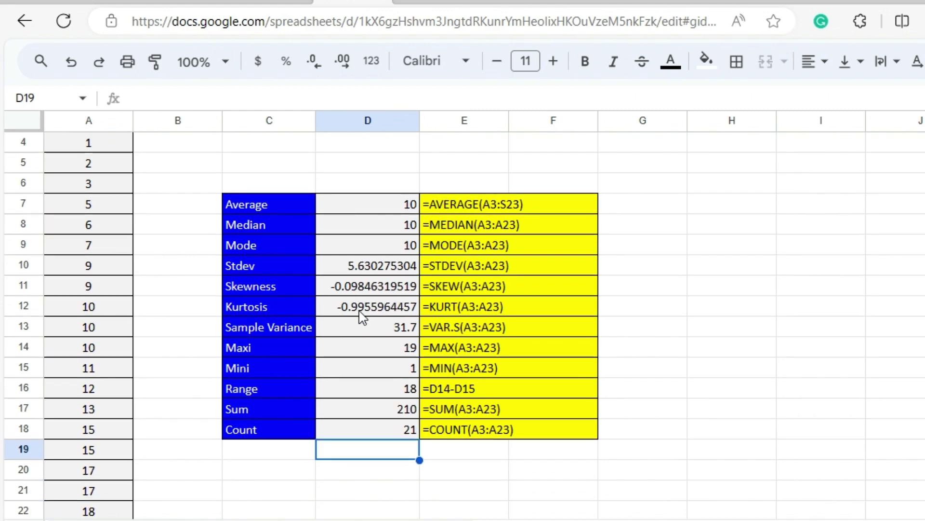
scroll(302, 246, down, 1)
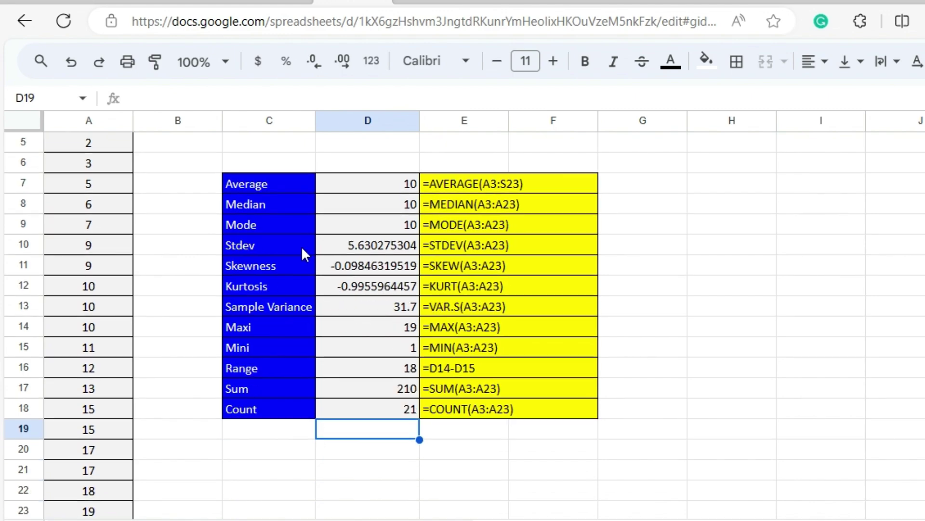
scroll(302, 246, up, 1)
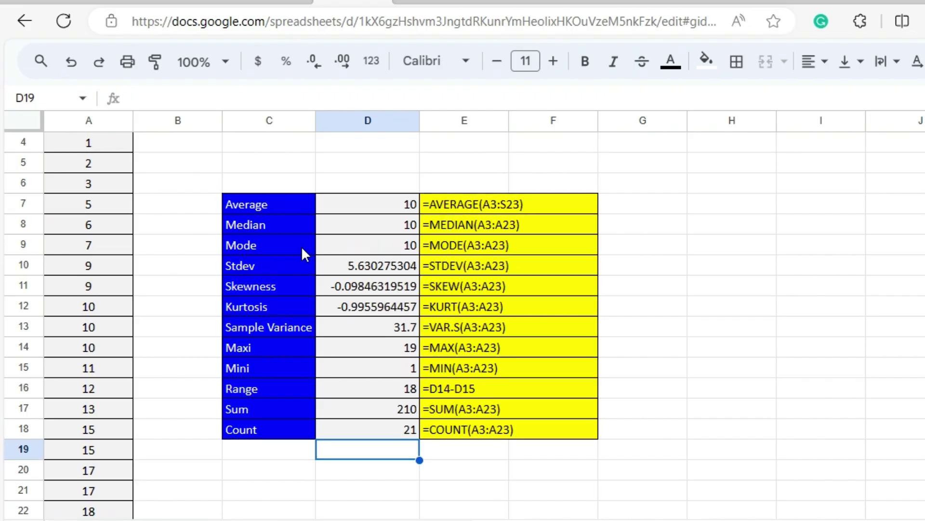
scroll(302, 246, down, 2)
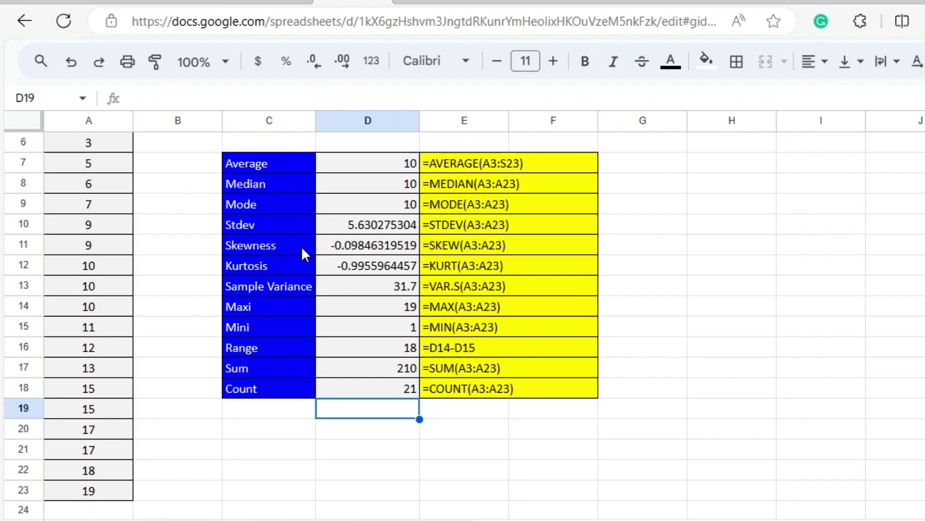